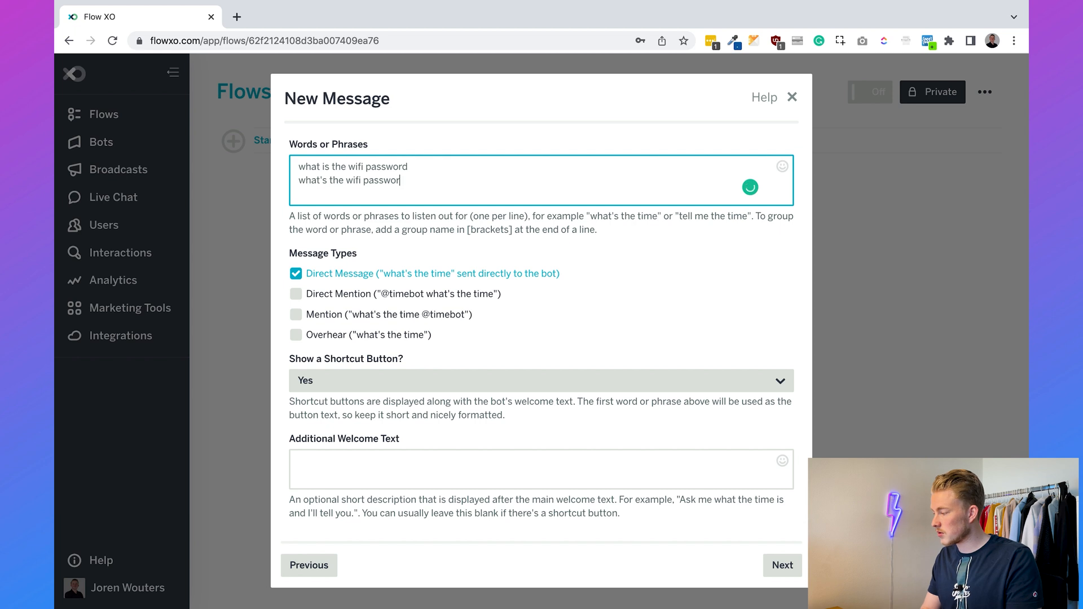
# - Add the phrases 'give me the wifi password' and 'wifi password' to the trigger's phrase list
pyautogui.write('fifi password')
pyautogui.press('Return')
pyautogui.write('wifi password')
pyautogui.click(725, 271)
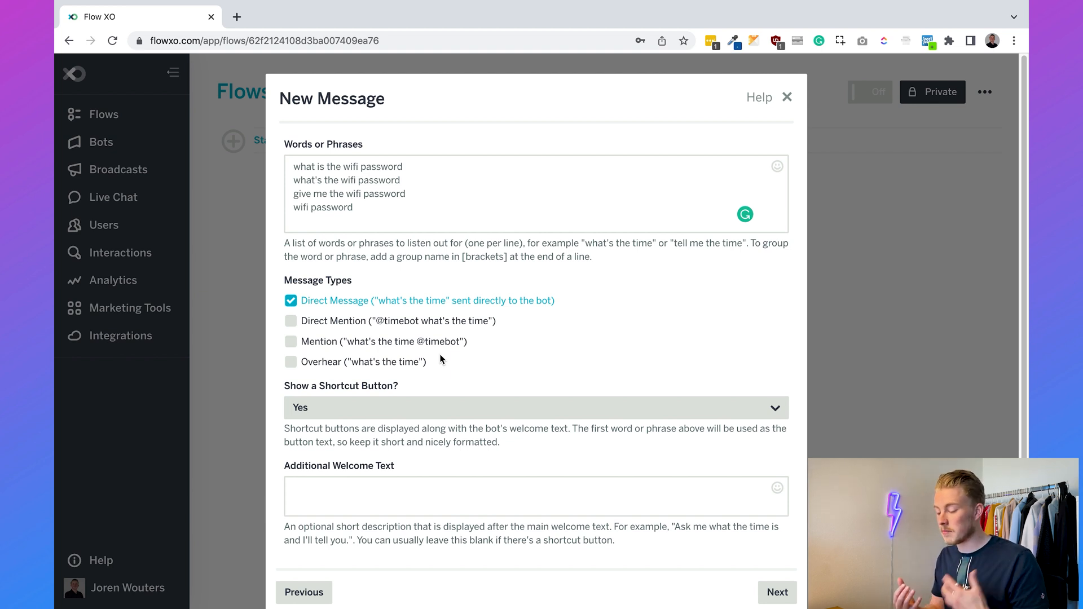
# - Enable the Overhear, Mention and Direct Mention message types and save the trigger
pyautogui.click(420, 363)
pyautogui.click(398, 345)
pyautogui.click(381, 323)
pyautogui.scroll(-1, 591, 339)
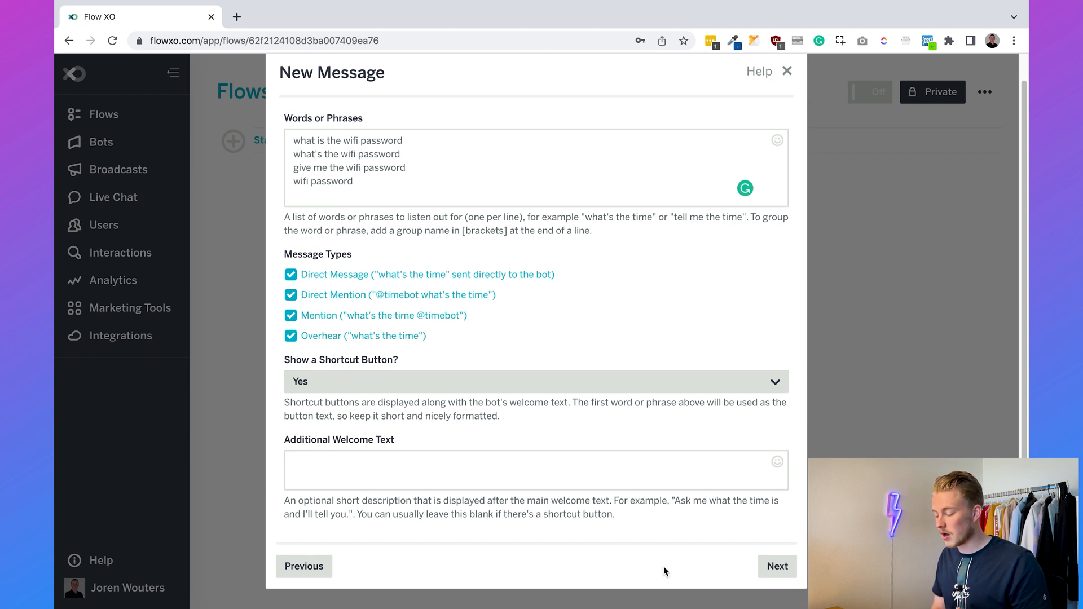
pyautogui.click(767, 571)
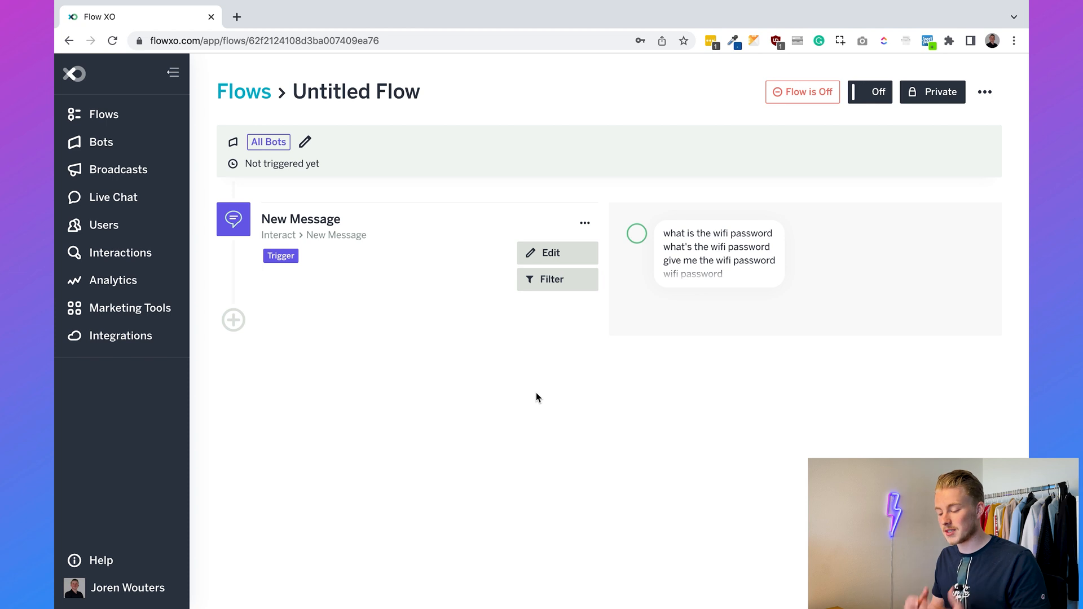
# - Add a Send a Message action naming the 'Chatimize' wifi network and its password, saved without filters
pyautogui.click(234, 320)
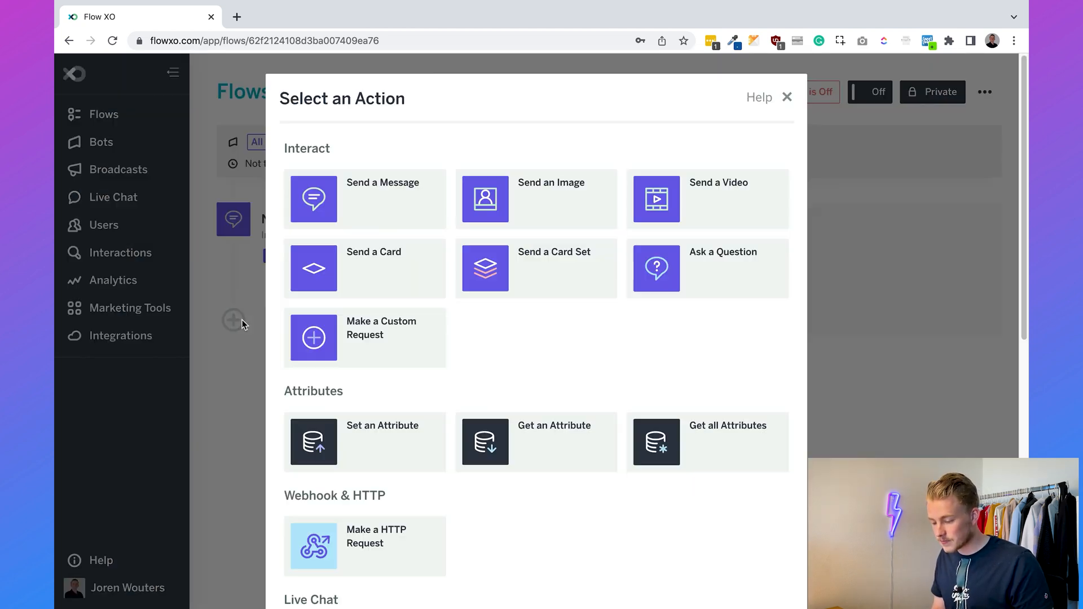
pyautogui.click(368, 197)
pyautogui.click(374, 290)
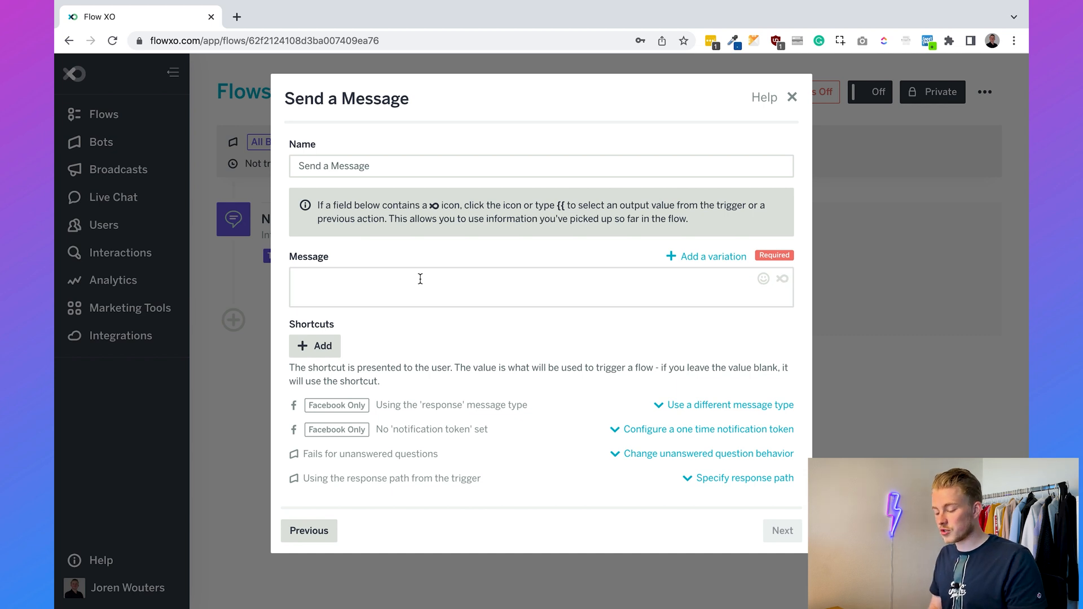
pyautogui.click(420, 278)
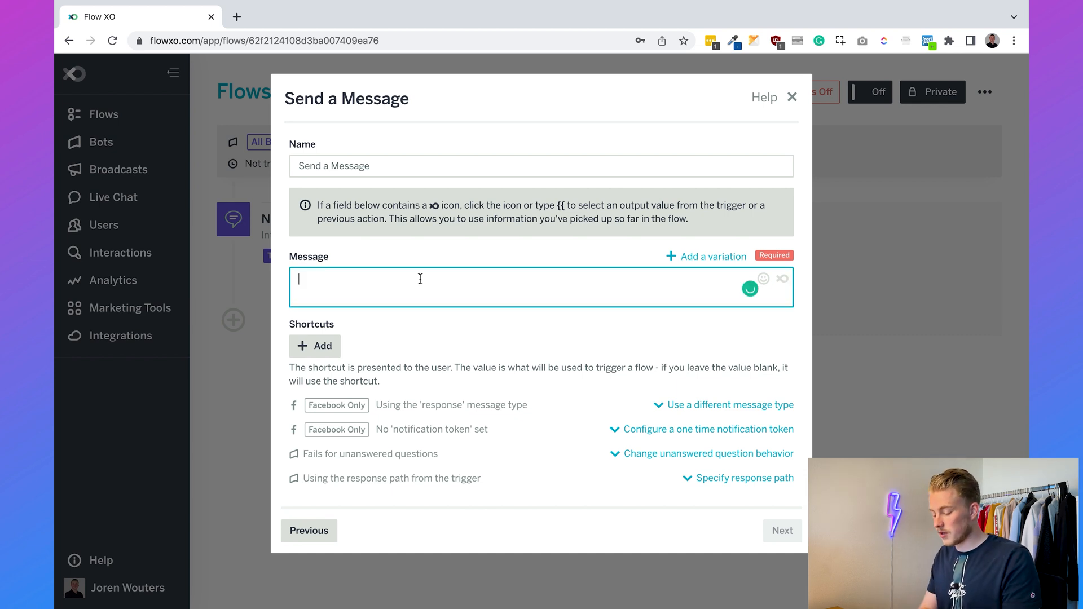
pyautogui.write('You need to connec')
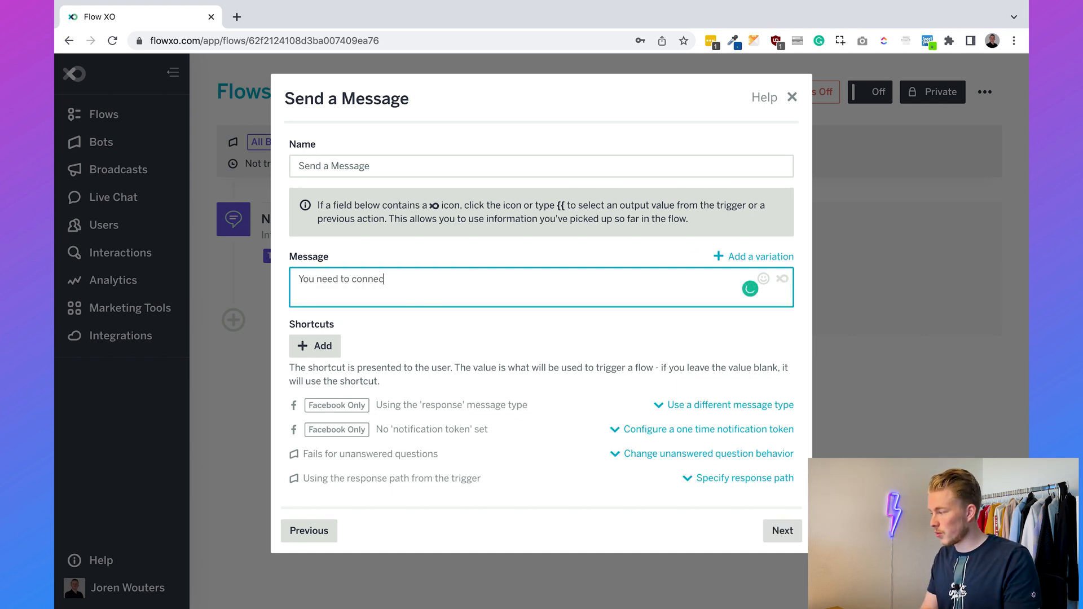
pyautogui.write('t with the wifi ne')
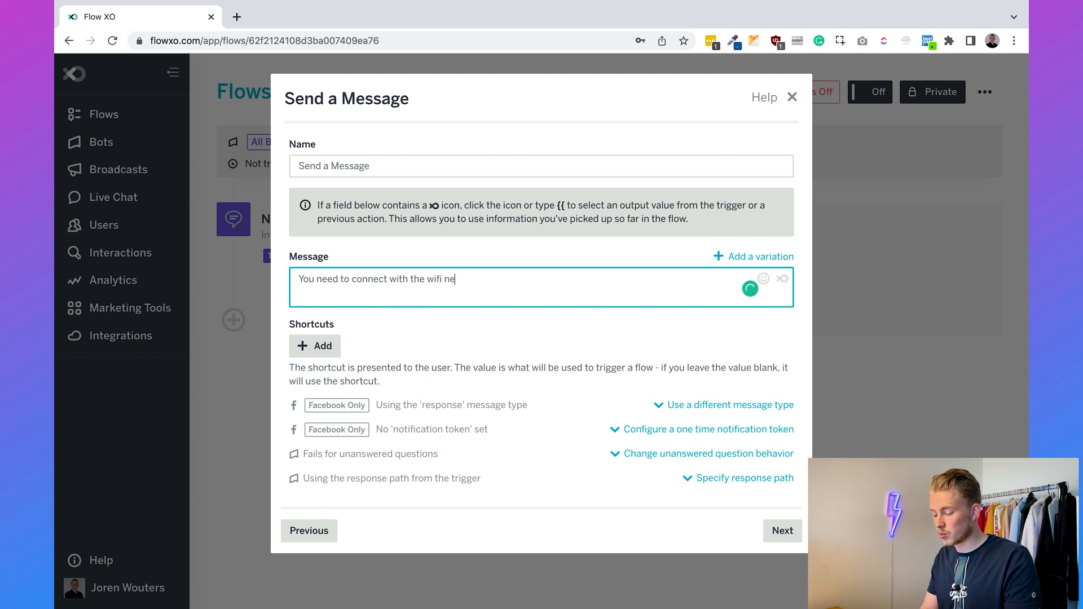
pyautogui.write('twork "Chatimize" and the wifi password is 12345')
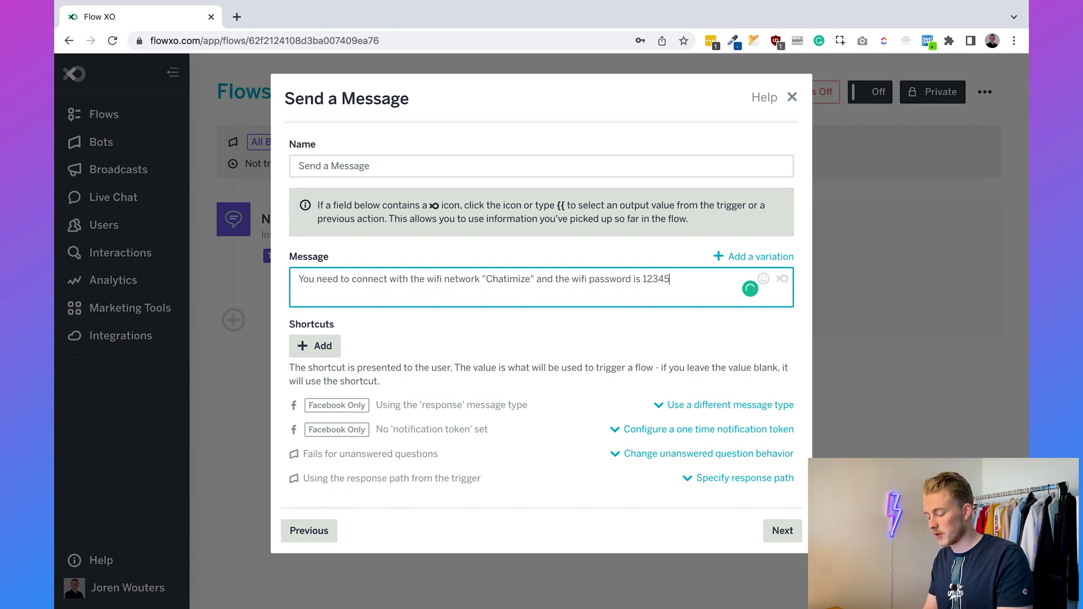
pyautogui.write('67890.')
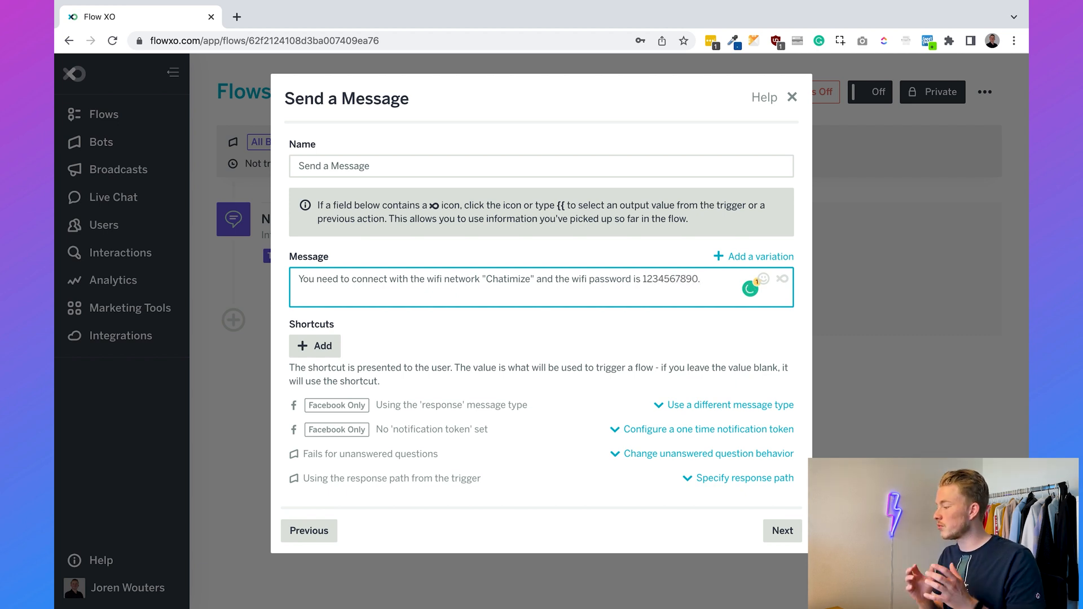
pyautogui.click(425, 333)
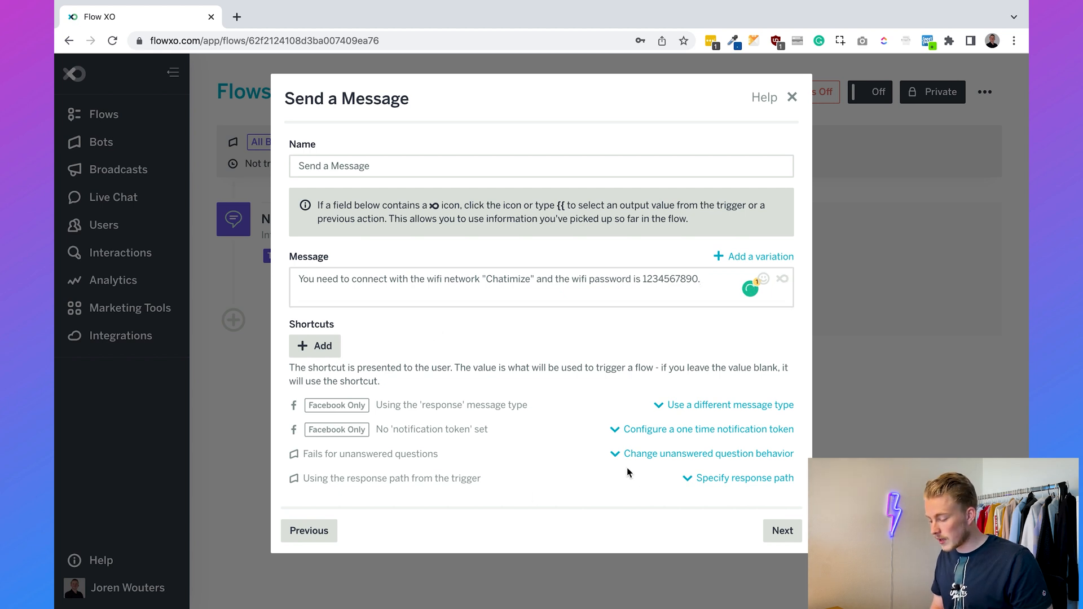
pyautogui.click(776, 532)
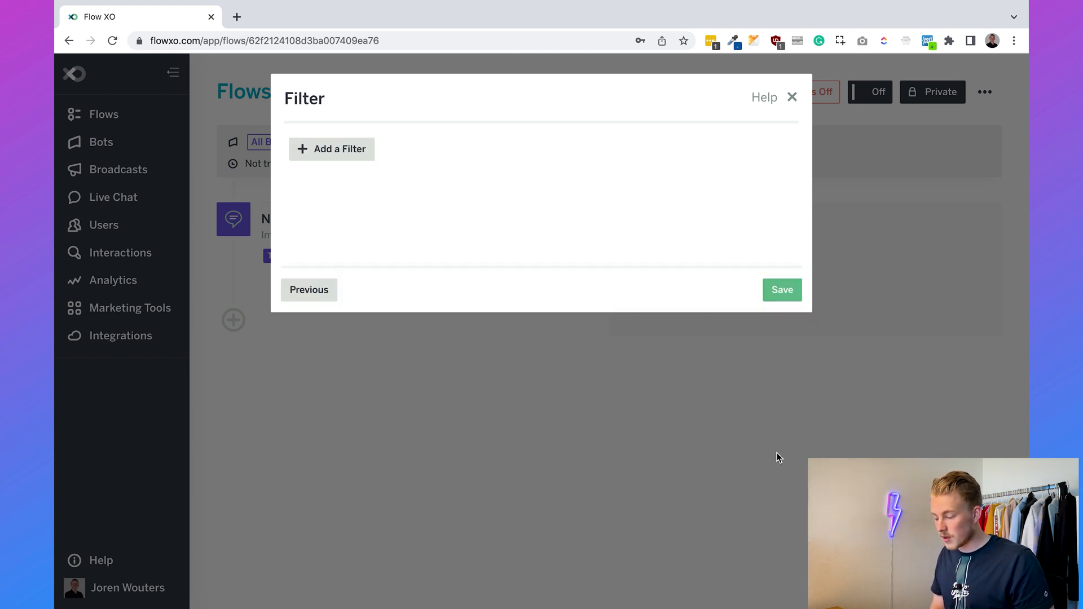
pyautogui.click(783, 291)
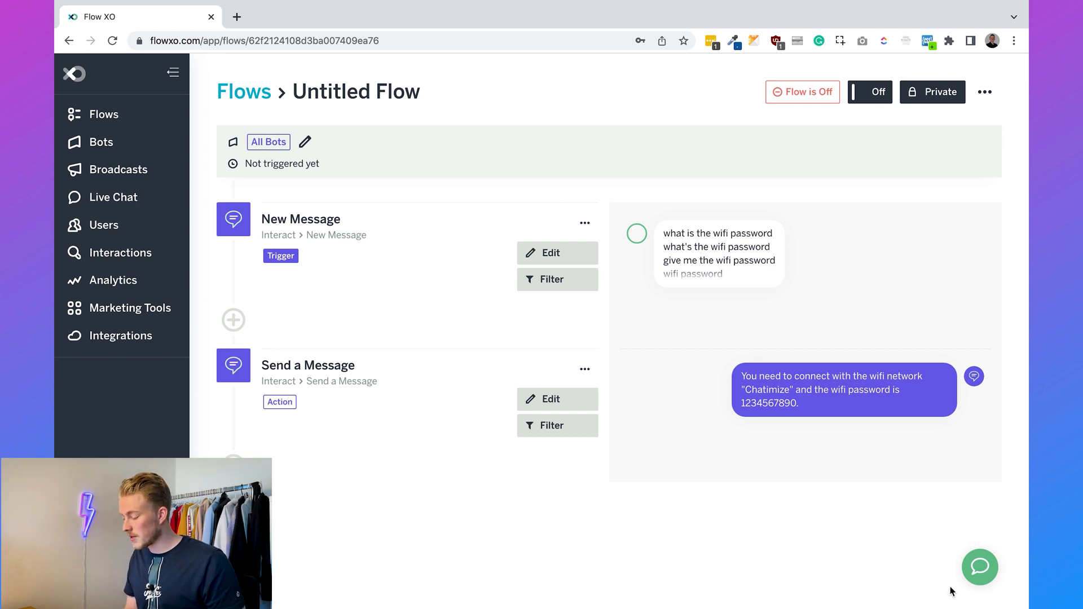
pyautogui.click(981, 575)
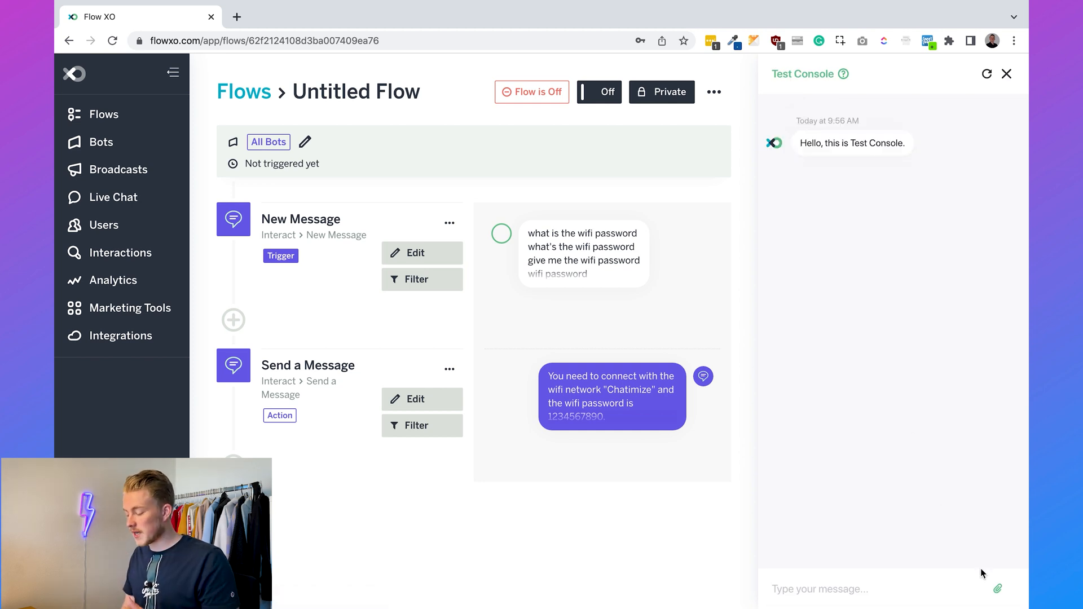
pyautogui.write('what')
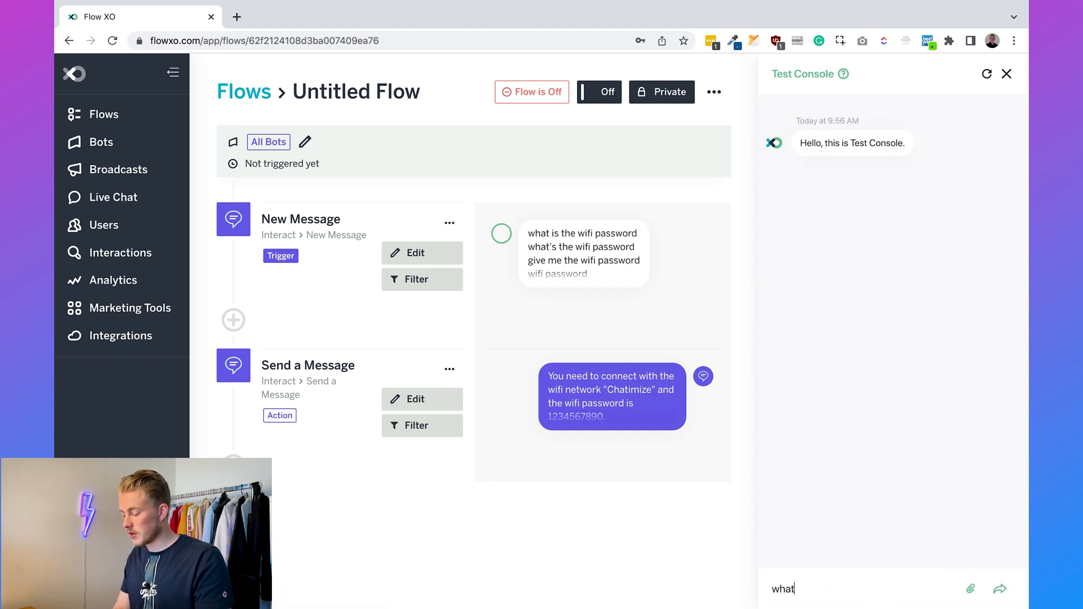
pyautogui.write("'s the wifi password")
pyautogui.press('Return')
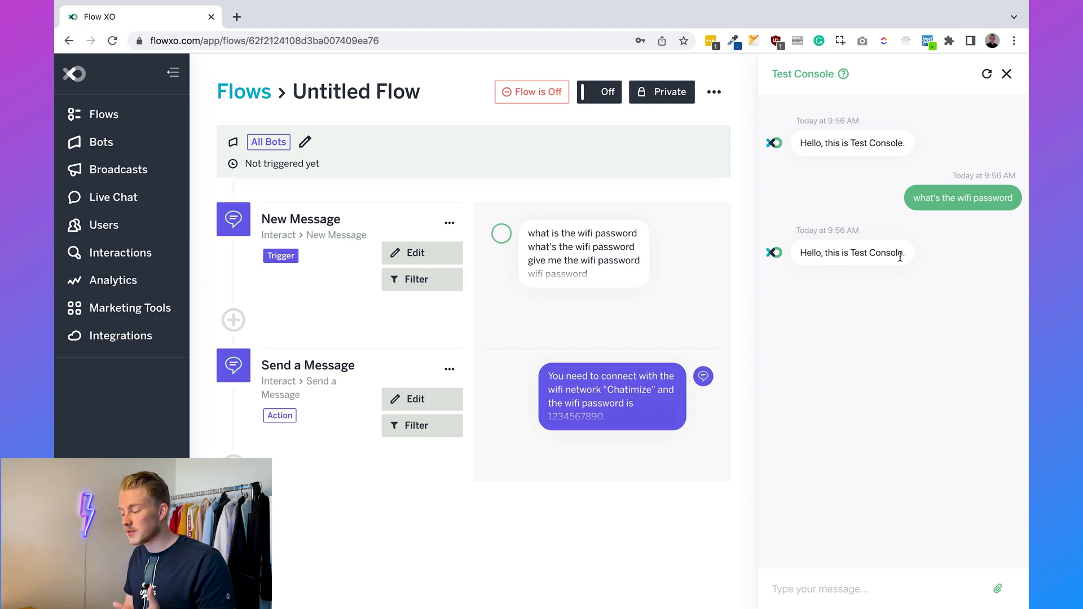
pyautogui.click(1006, 74)
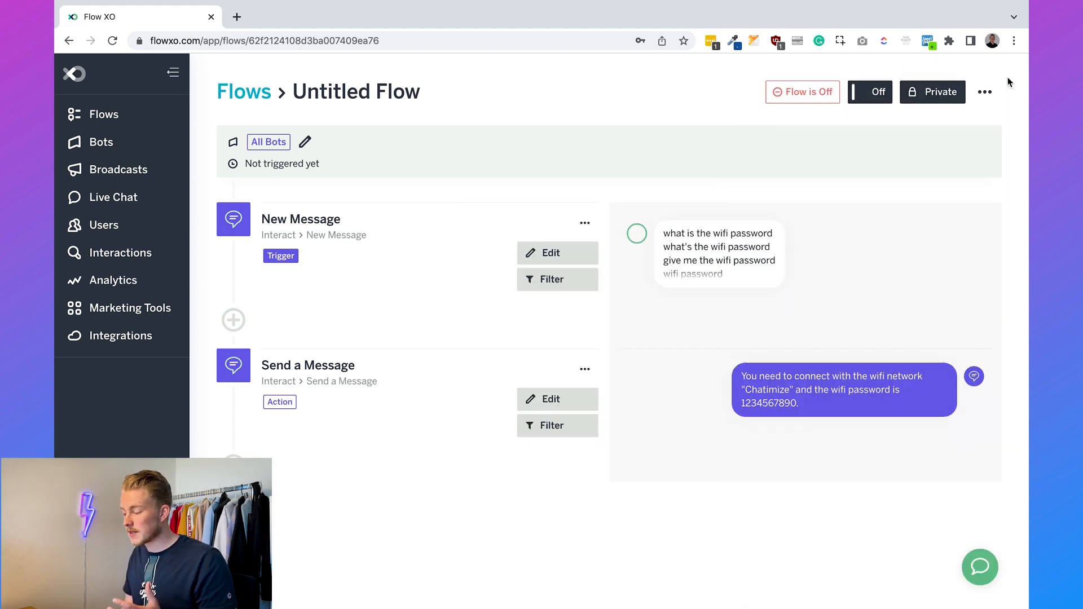
# - Turn the flow on and ask 'what's the wifi password' in a reset Test Console
pyautogui.click(875, 100)
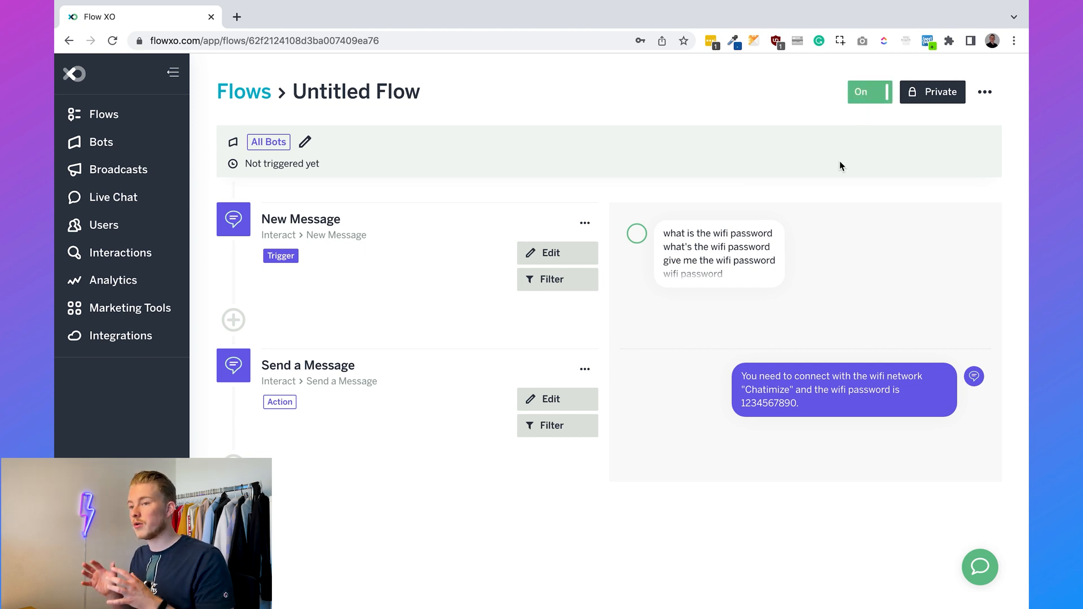
pyautogui.click(973, 575)
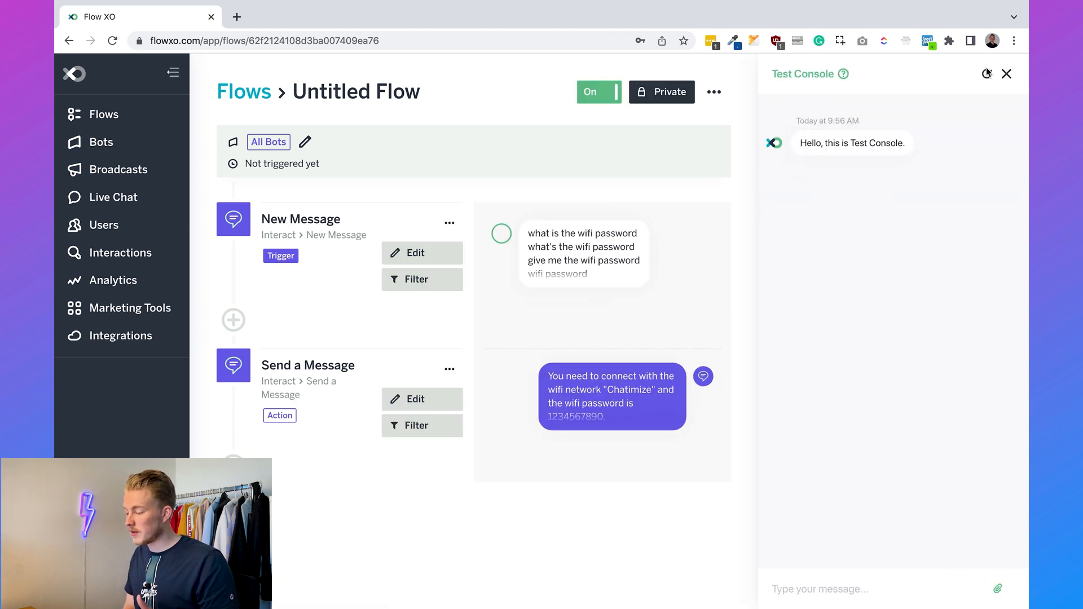
pyautogui.click(986, 72)
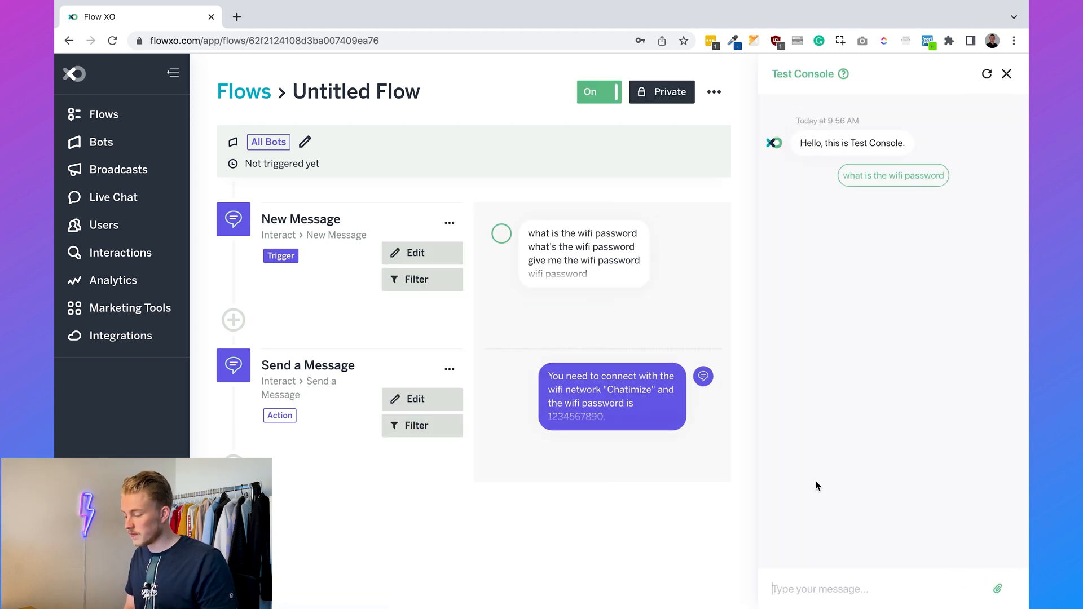
pyautogui.write("what's the wifi password")
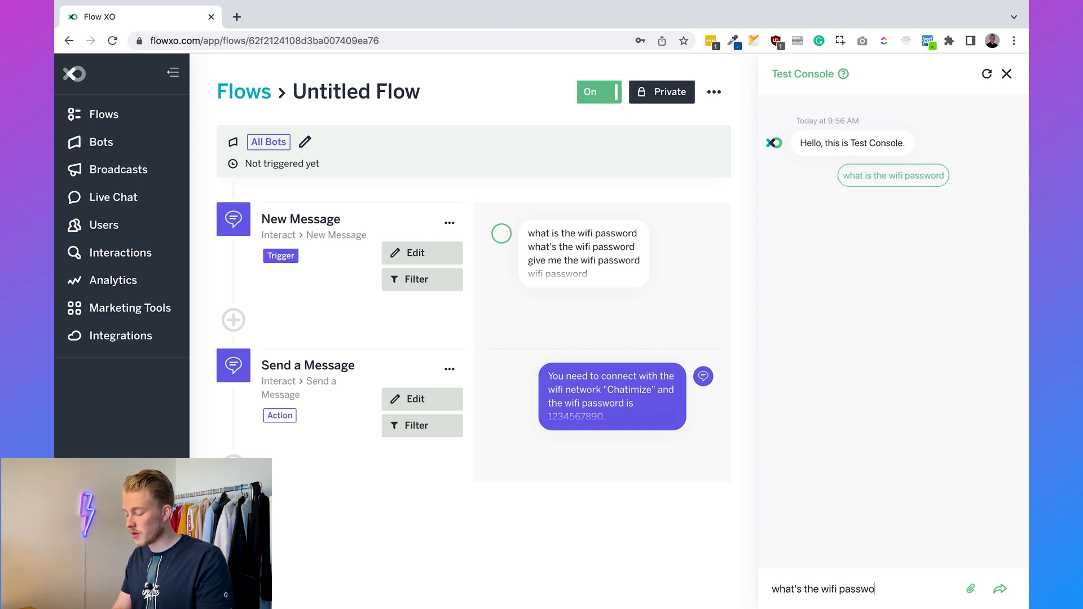
pyautogui.press('Return')
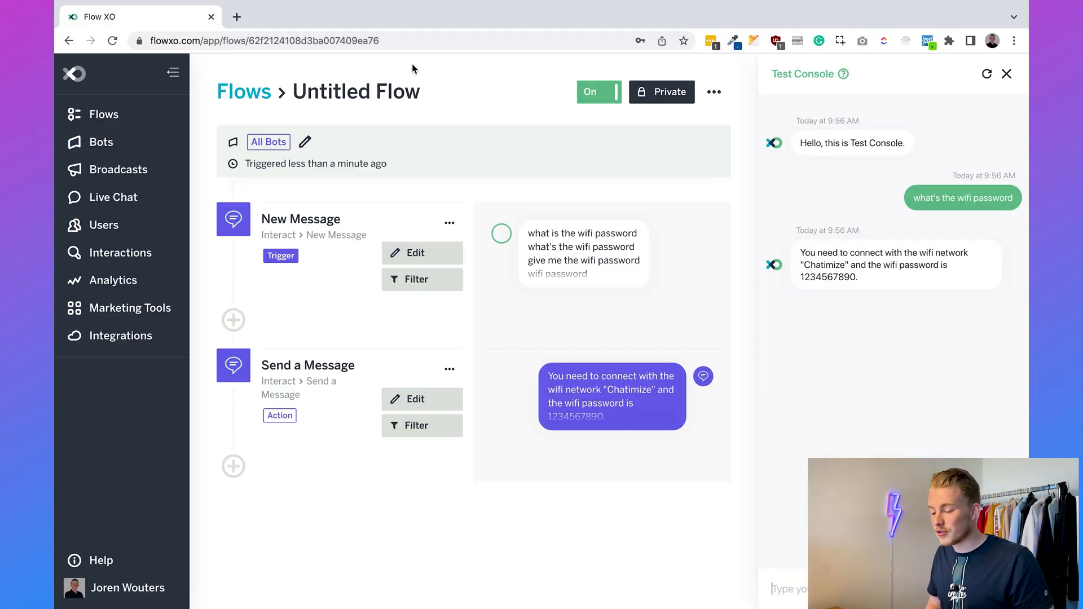
# - Open api.slack.com in a new browser tab at 100% zoom
pyautogui.click(237, 17)
pyautogui.write('api')
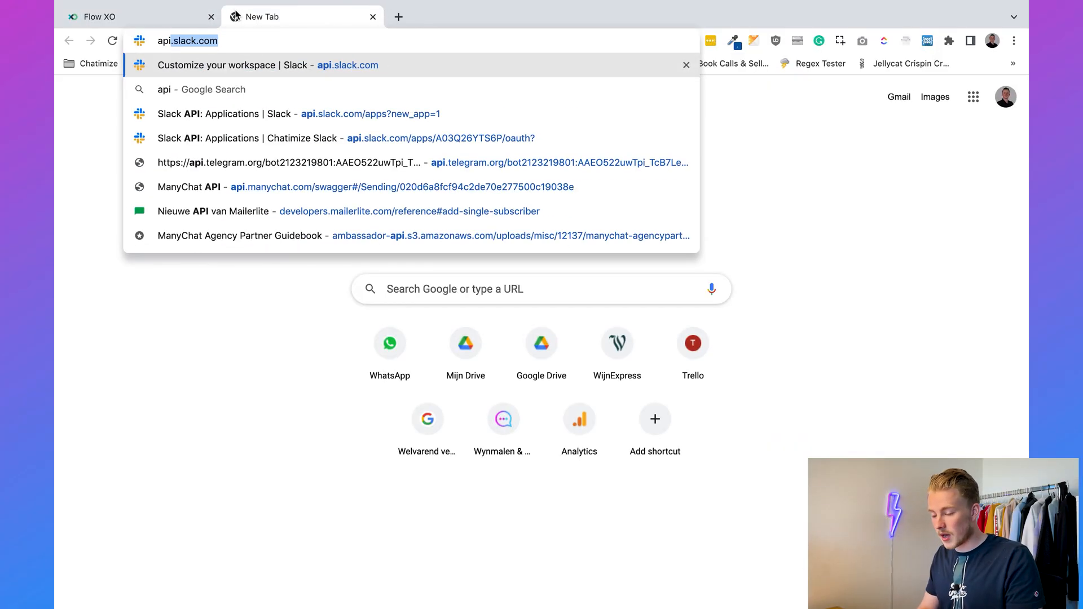
pyautogui.write('.slack.com')
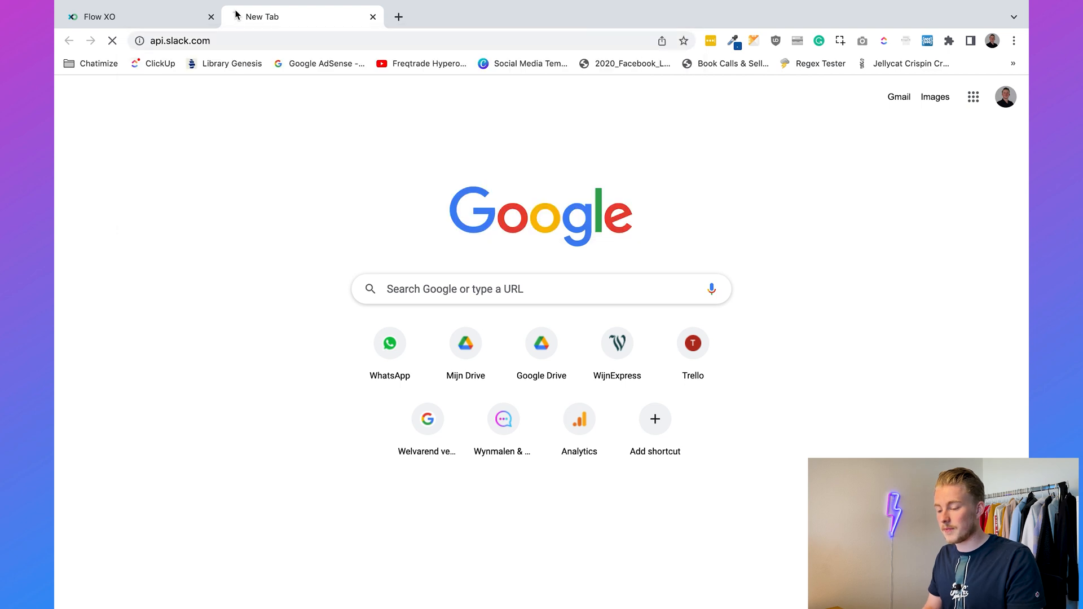
pyautogui.press('Return')
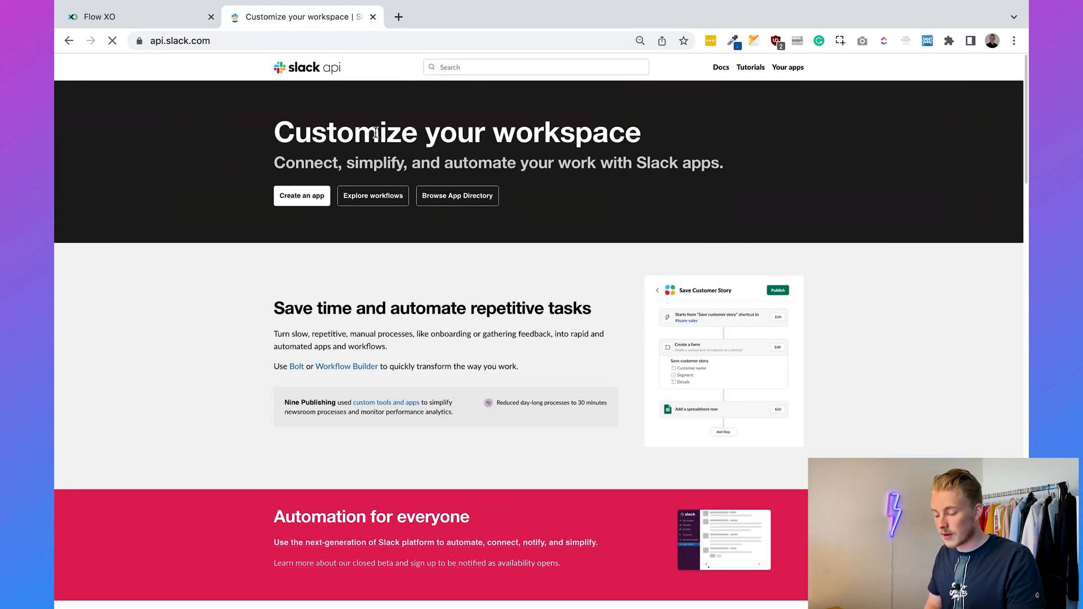
pyautogui.press('super+plus')
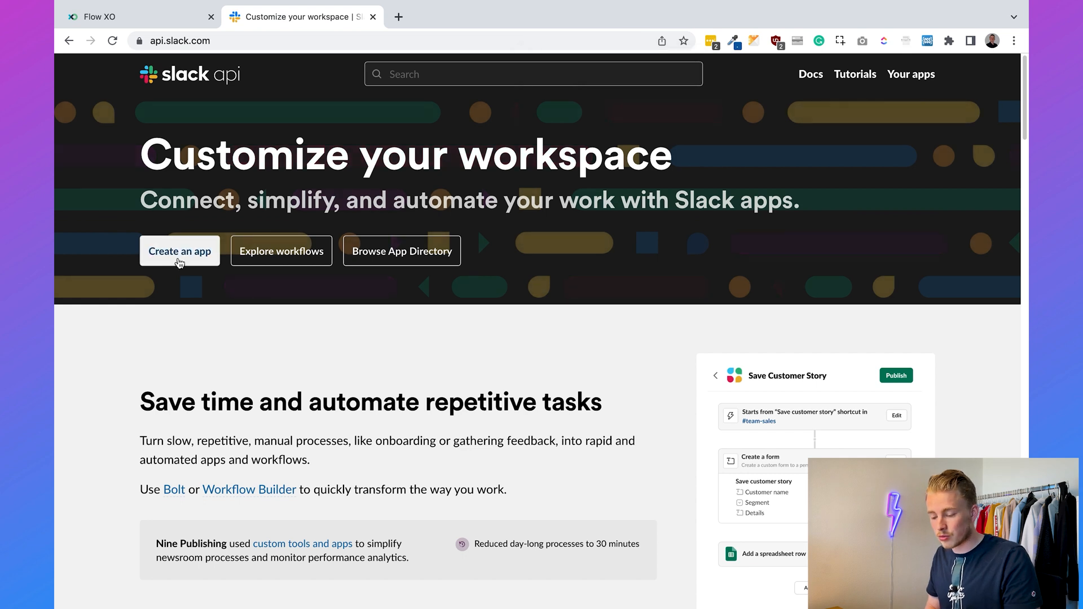
# - Create the 'Chatimize Slack Chatbot' app from scratch in the Chatimize workspace and view its credentials
pyautogui.click(179, 262)
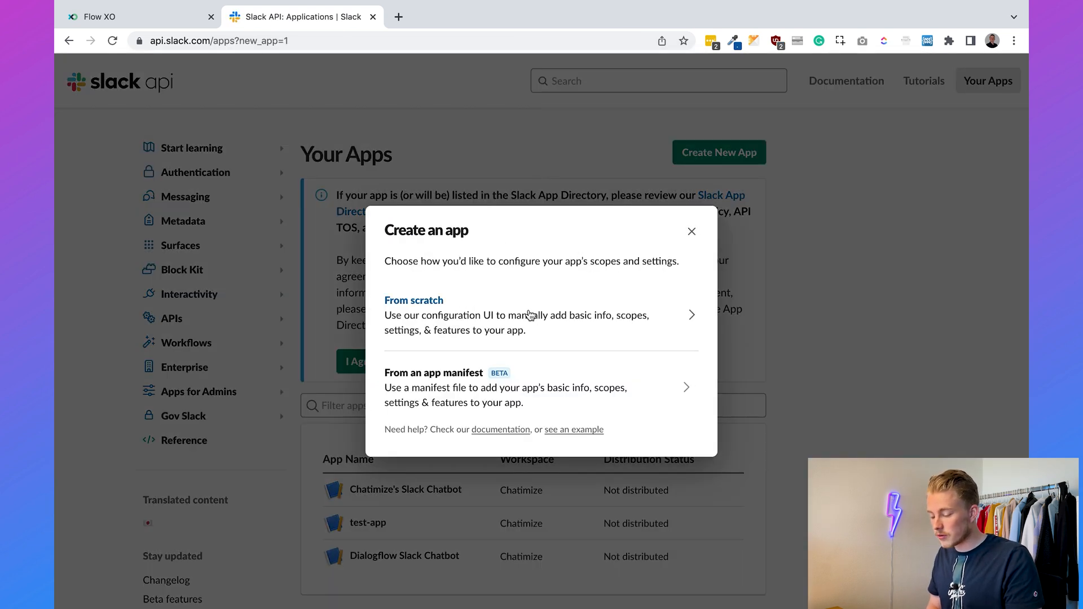
pyautogui.click(531, 314)
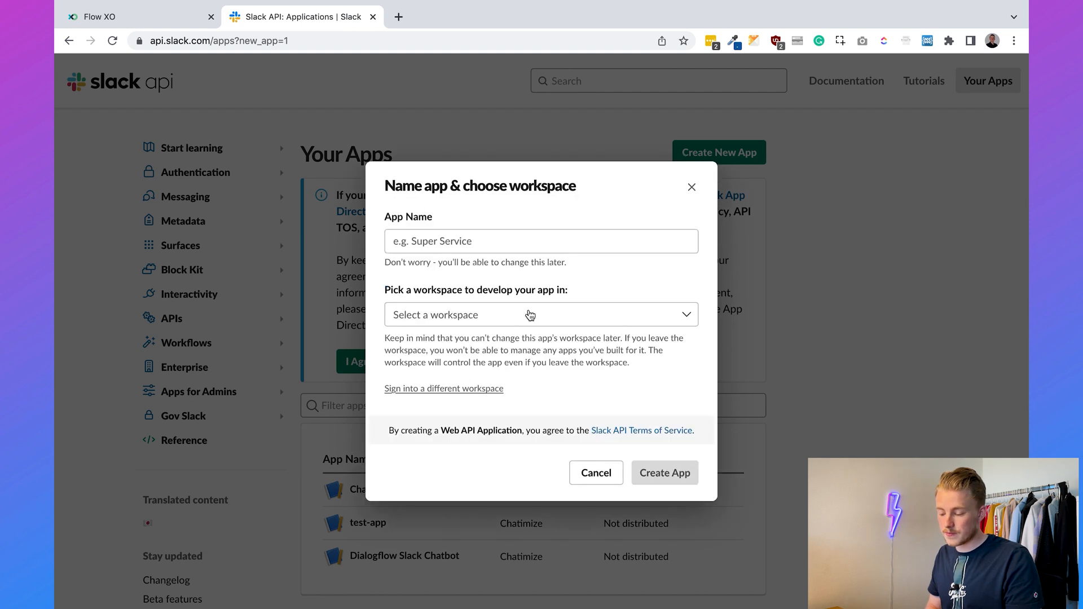
pyautogui.click(501, 243)
pyautogui.write('Chatimize Slack ')
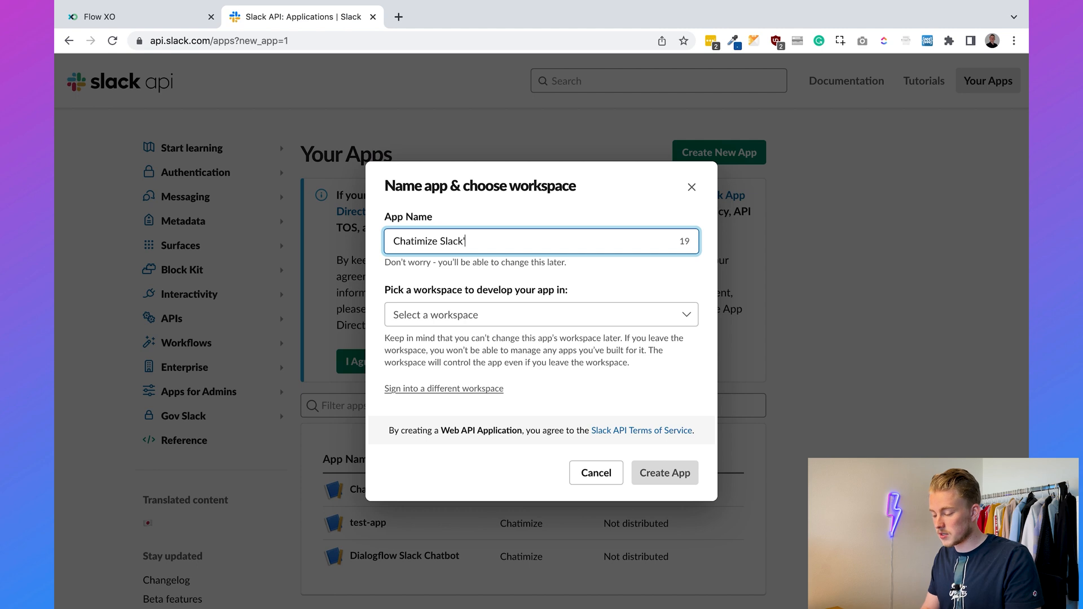
pyautogui.write('Chatbot')
pyautogui.click(562, 212)
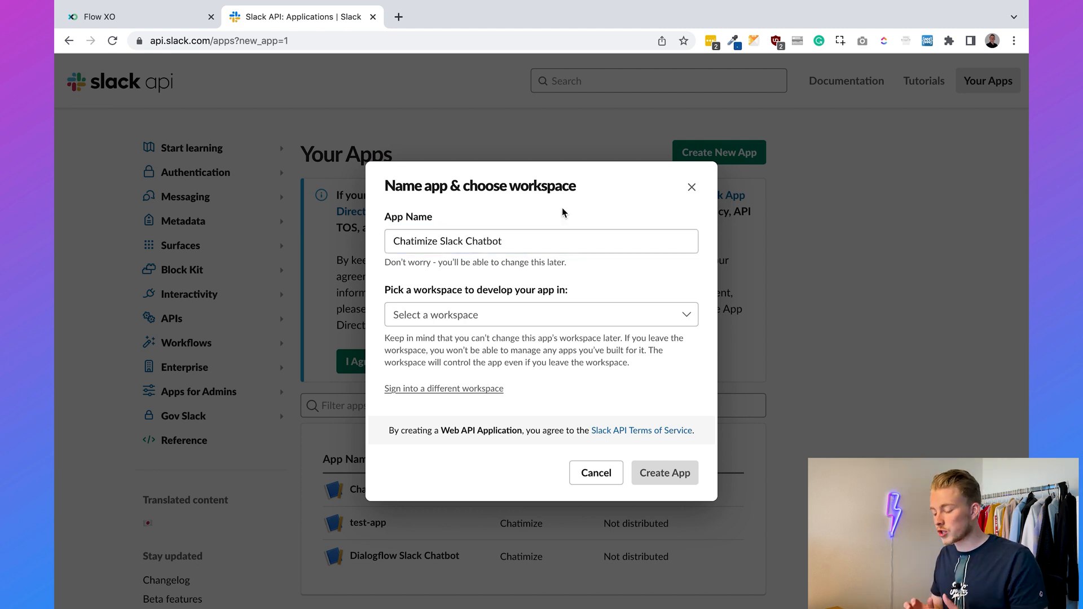
pyautogui.click(533, 315)
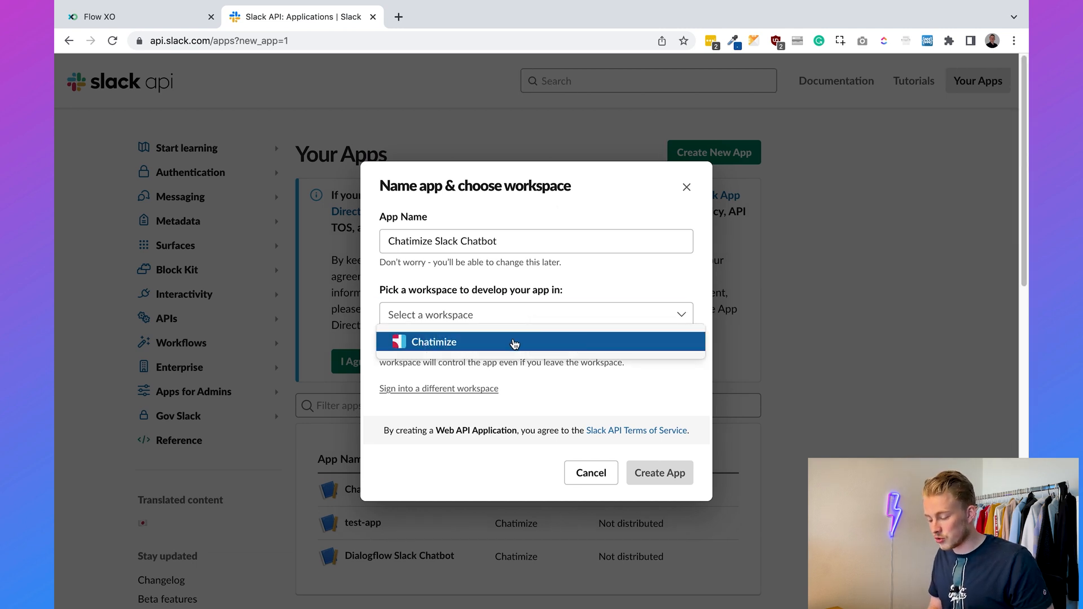
pyautogui.click(513, 342)
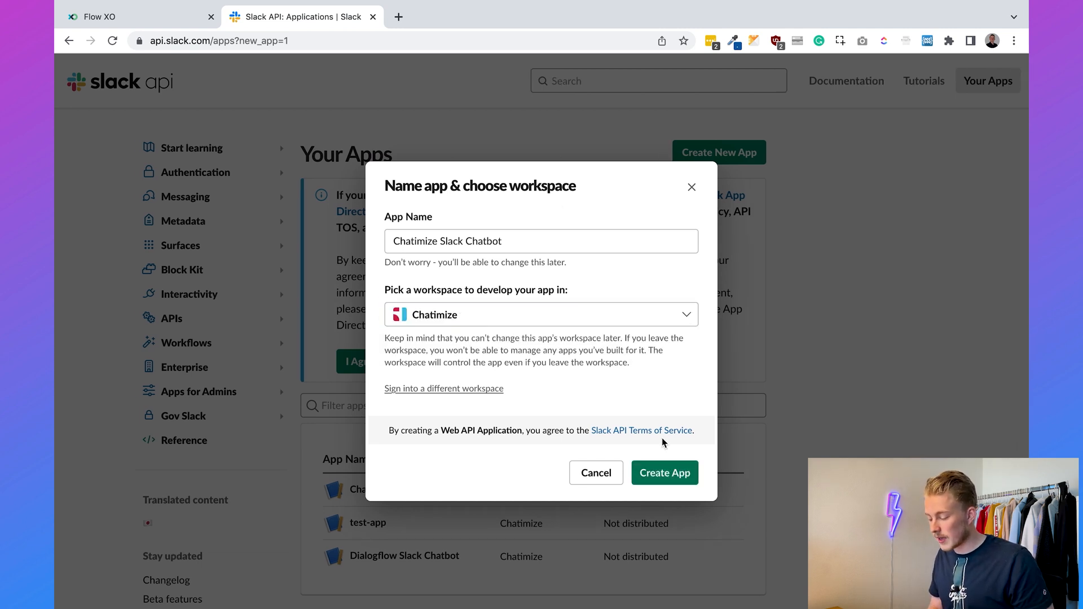
pyautogui.click(678, 479)
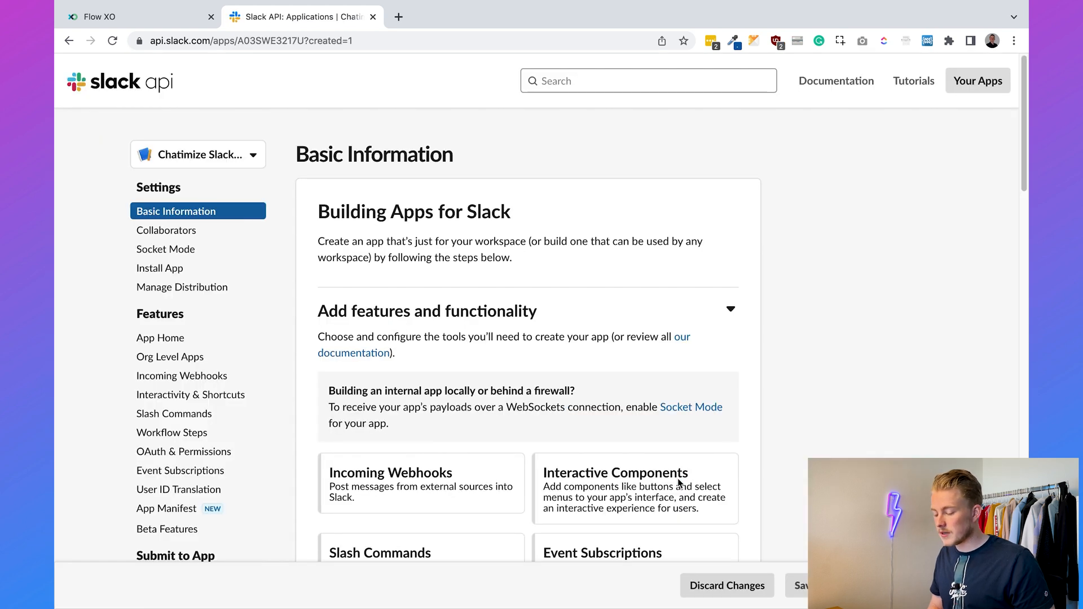
pyautogui.scroll(-10, 678, 482)
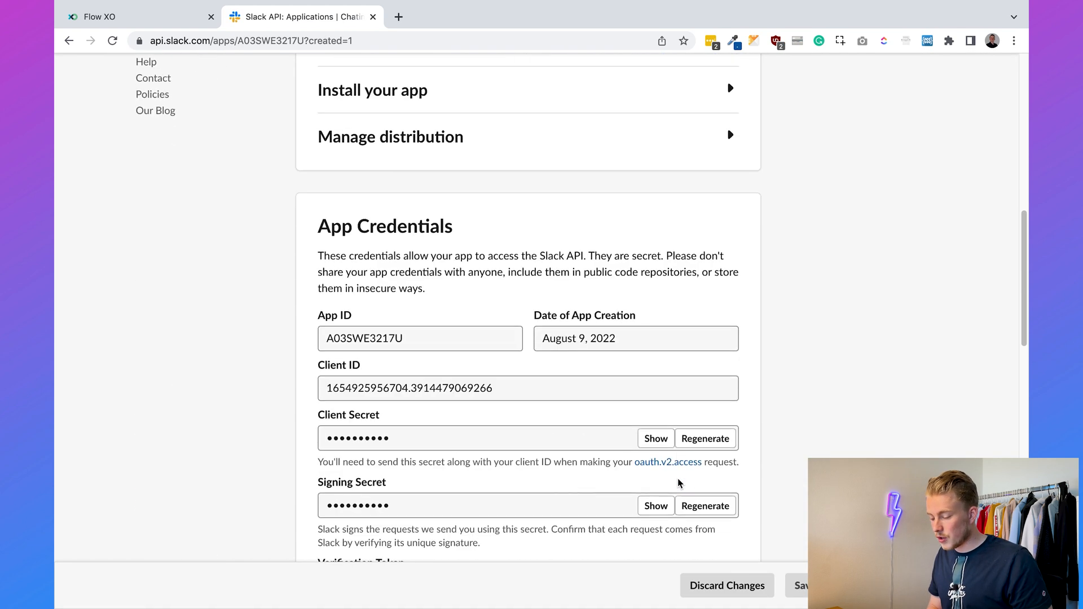
pyautogui.scroll(-2, 623, 302)
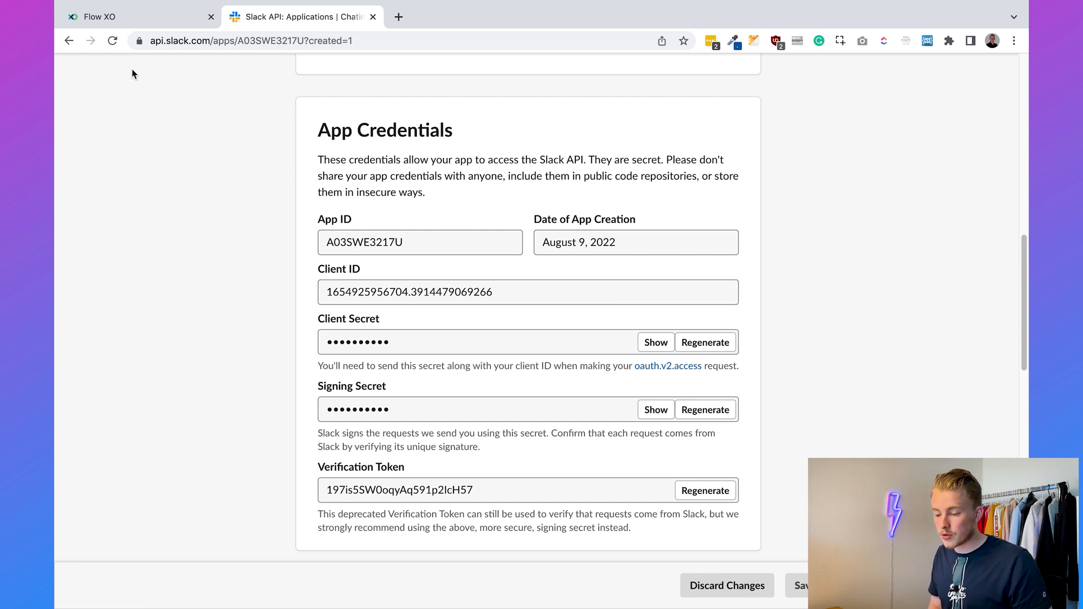
# - Create a new Slack bot in Flow XO named 'Chatimize Sla', then return to Slack API
pyautogui.click(107, 17)
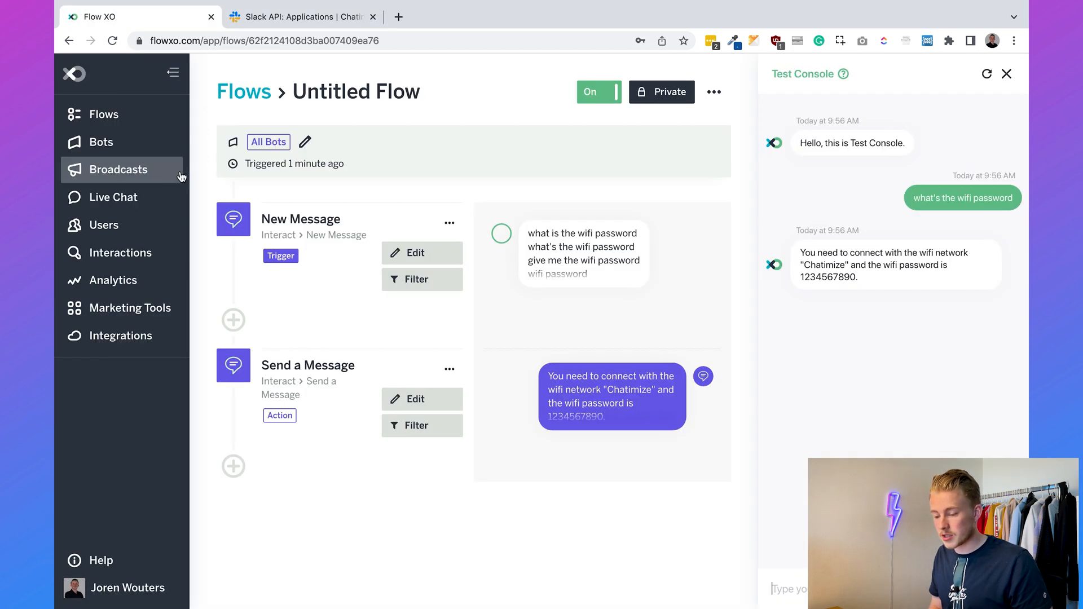
pyautogui.click(128, 141)
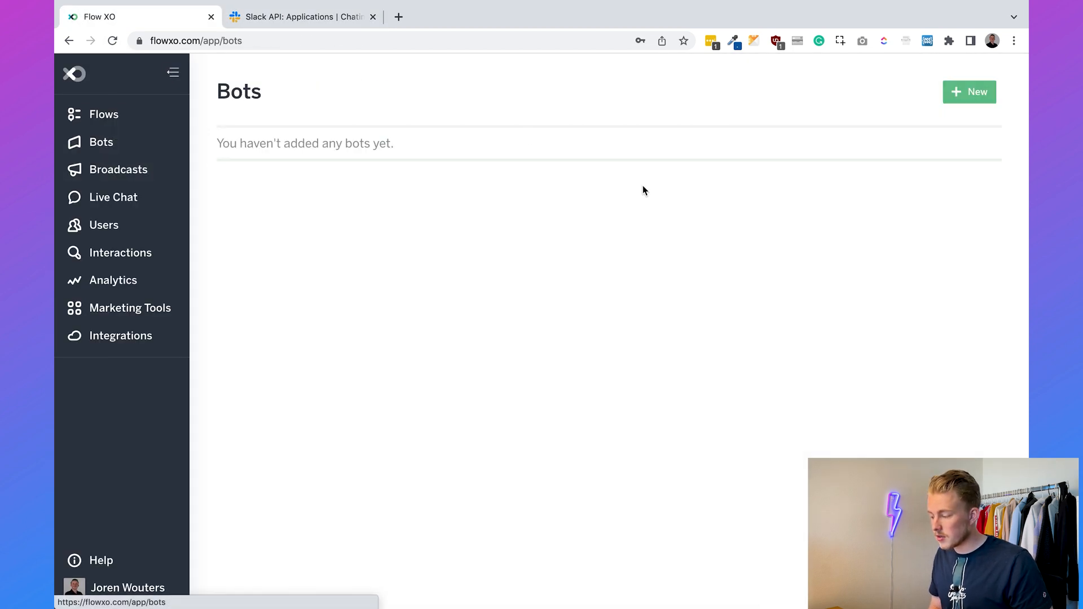
pyautogui.click(970, 92)
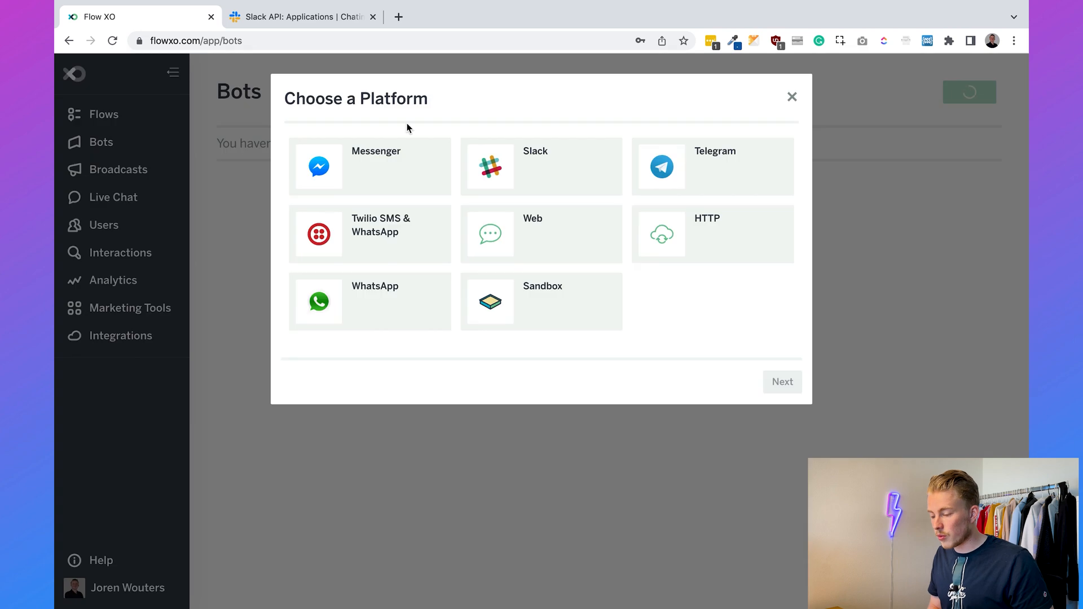
pyautogui.click(572, 158)
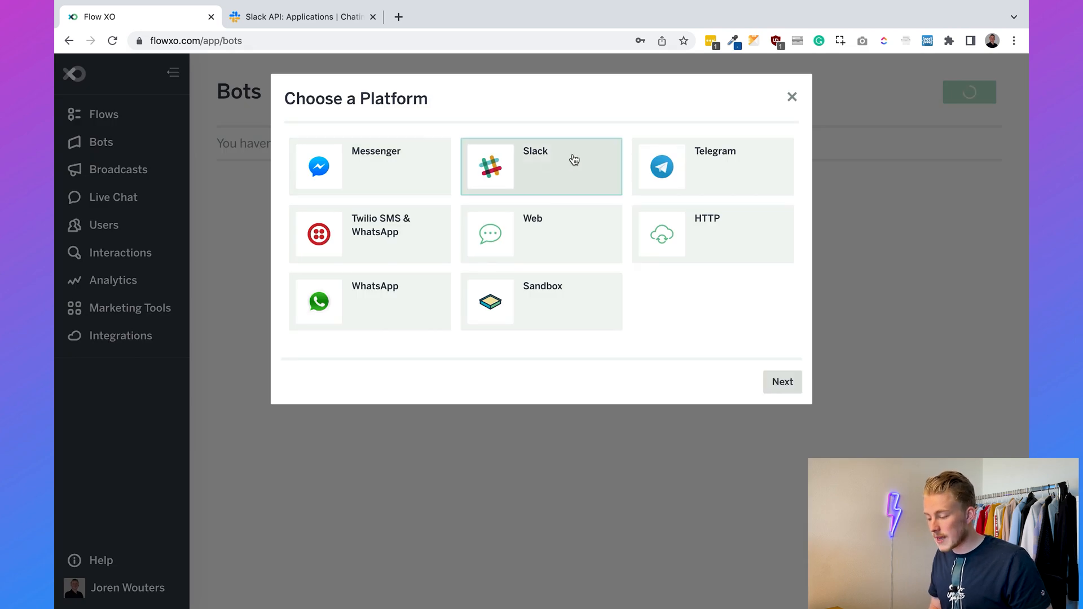
pyautogui.click(493, 230)
pyautogui.write('Chatimize Slack Chatbot')
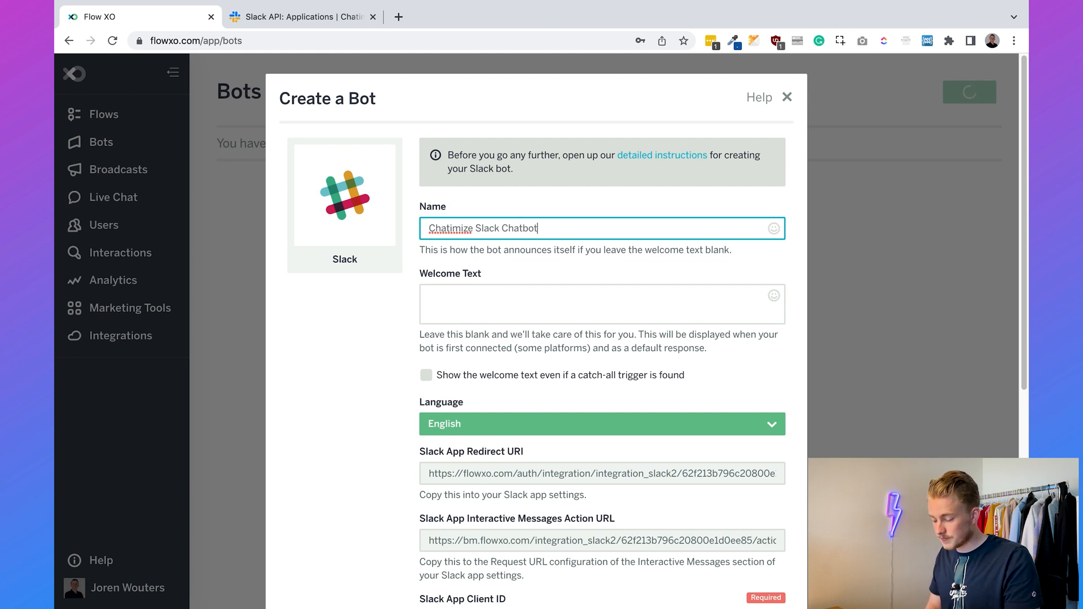
pyautogui.scroll(-5, 594, 367)
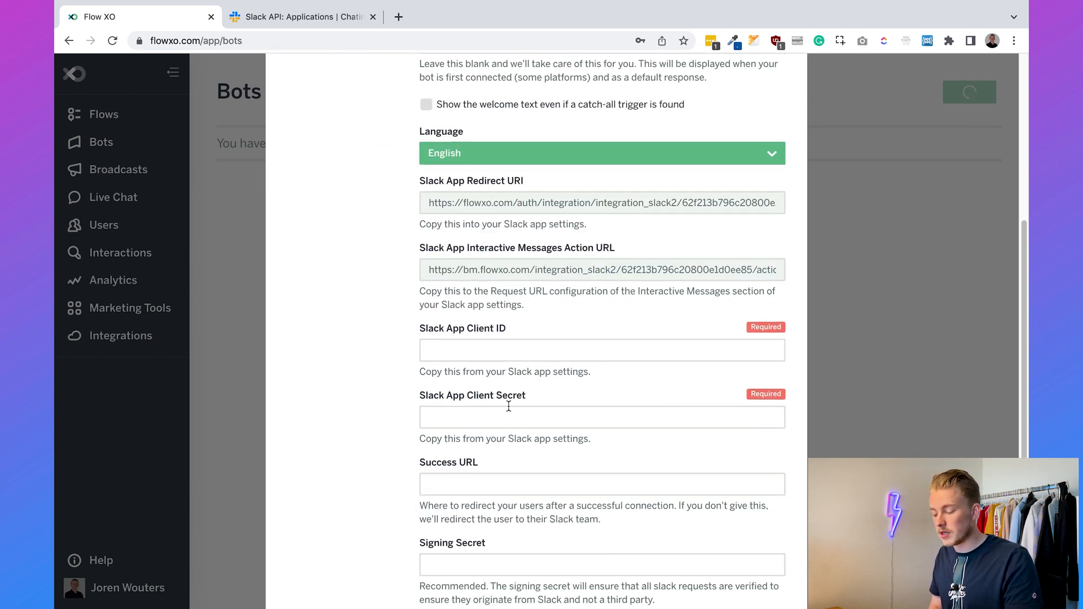
pyautogui.click(330, 19)
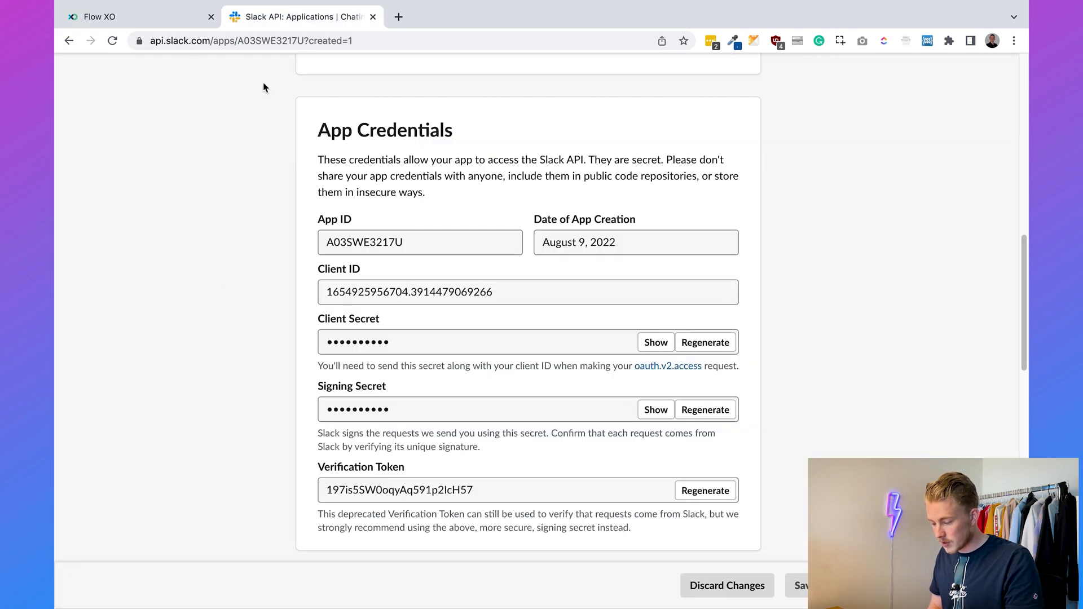
# - Copy the Slack app's Client ID into the Flow XO bot's Client ID field
pyautogui.click(441, 293)
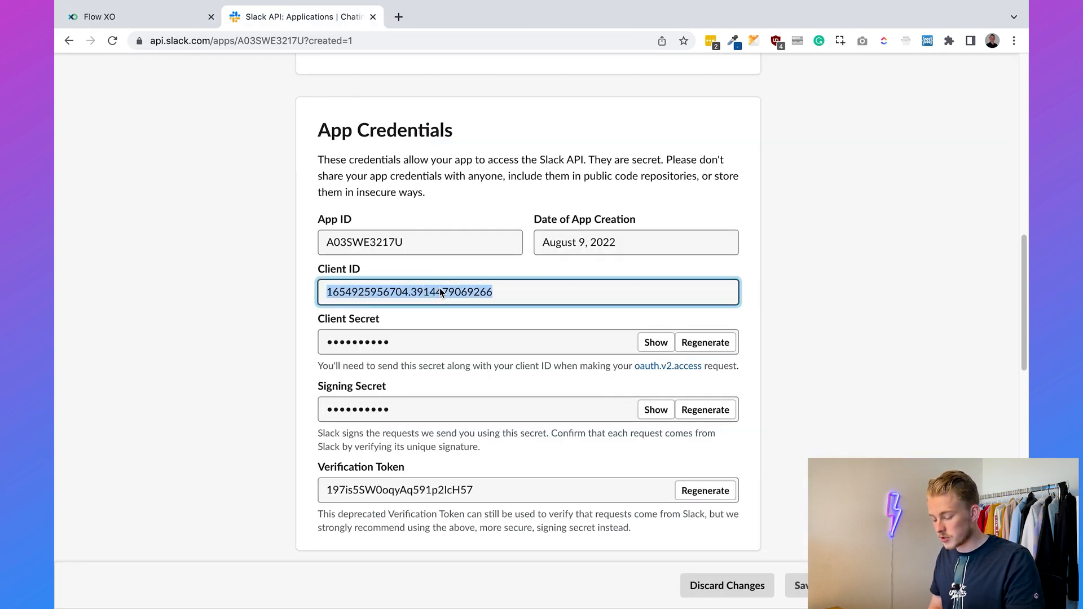
pyautogui.hotkey('ctrl', 'c')
pyautogui.click(99, 16)
pyautogui.hotkey('ctrl', 'v')
pyautogui.click(360, 329)
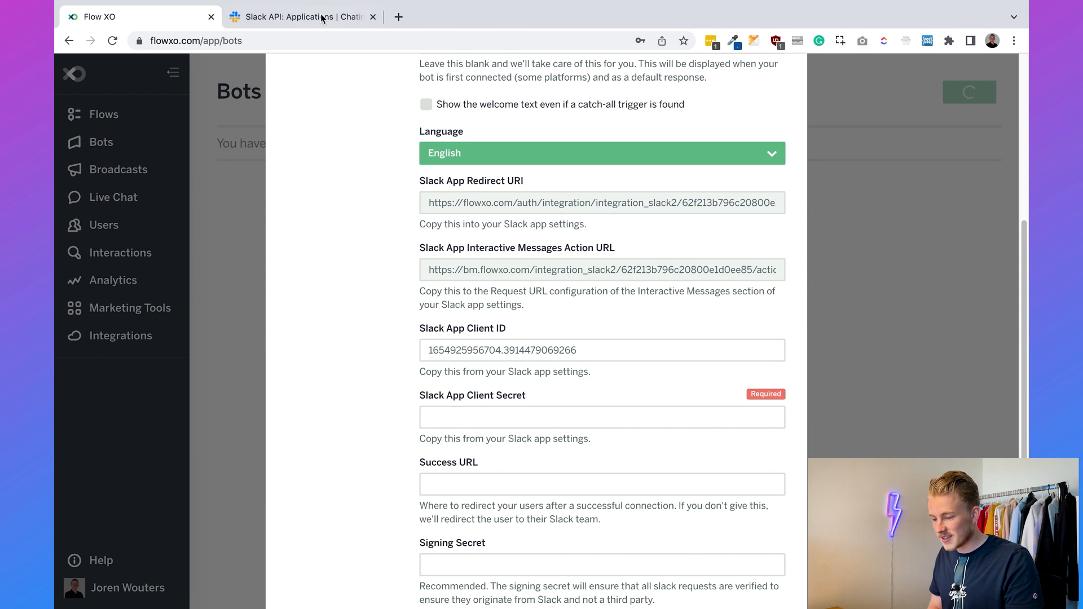
pyautogui.click(322, 12)
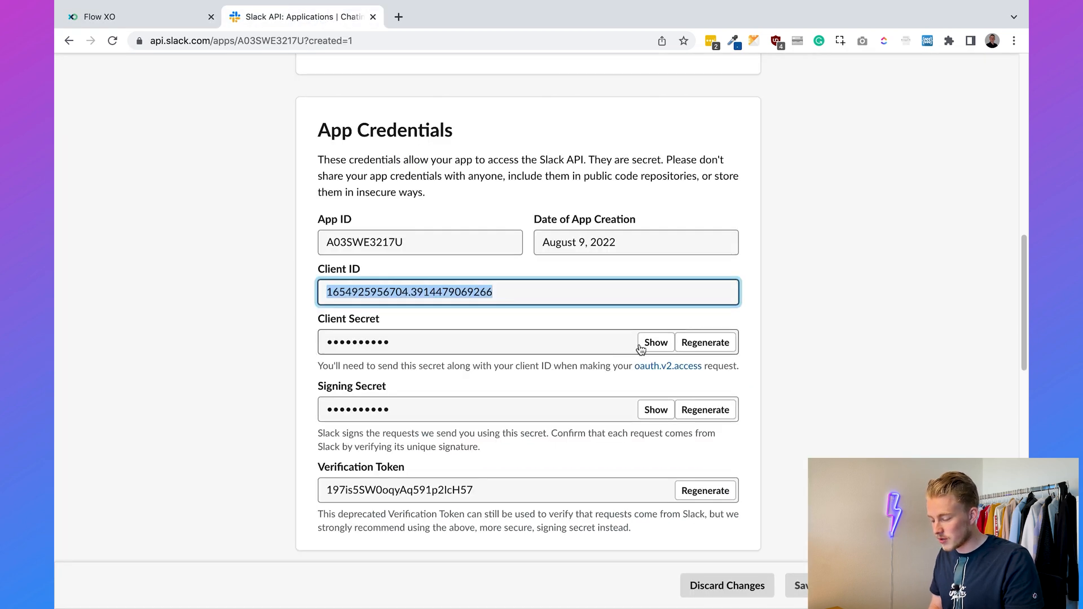
# - Copy the Slack app's Client Secret into the Flow XO bot's Client Secret field
pyautogui.click(603, 345)
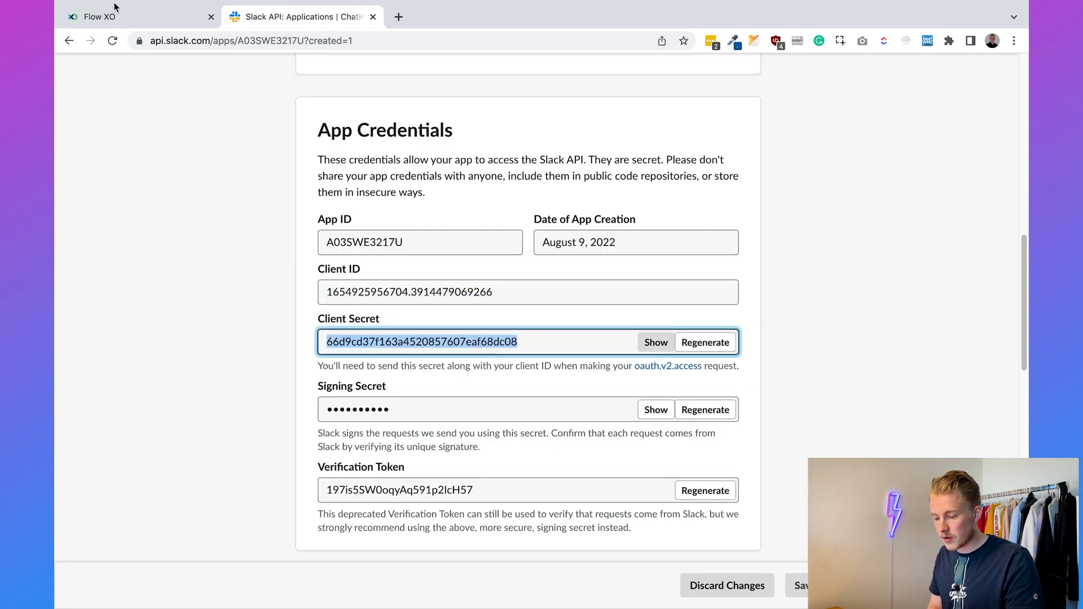
pyautogui.click(121, 20)
pyautogui.click(467, 416)
pyautogui.hotkey('ctrl', 'v')
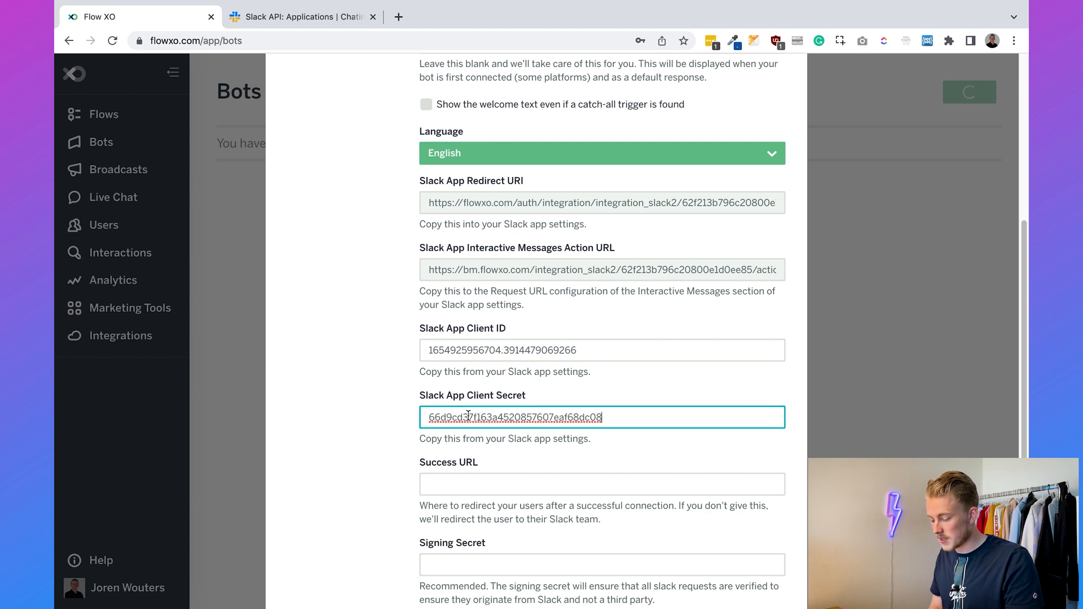
pyautogui.click(362, 416)
pyautogui.scroll(1, 361, 416)
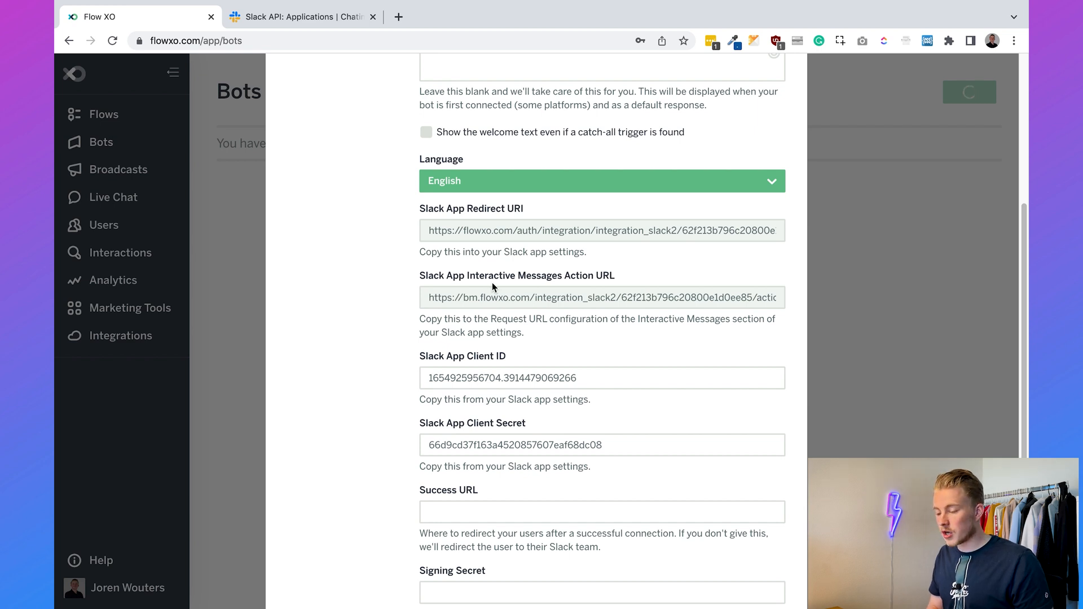
pyautogui.click(294, 24)
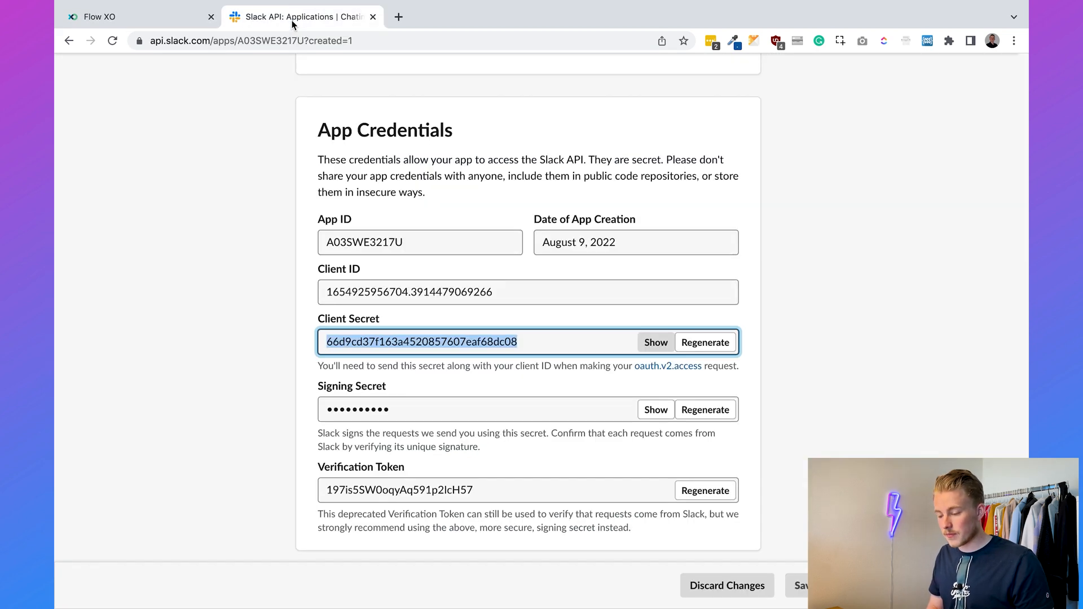
pyautogui.scroll(15, 308, 241)
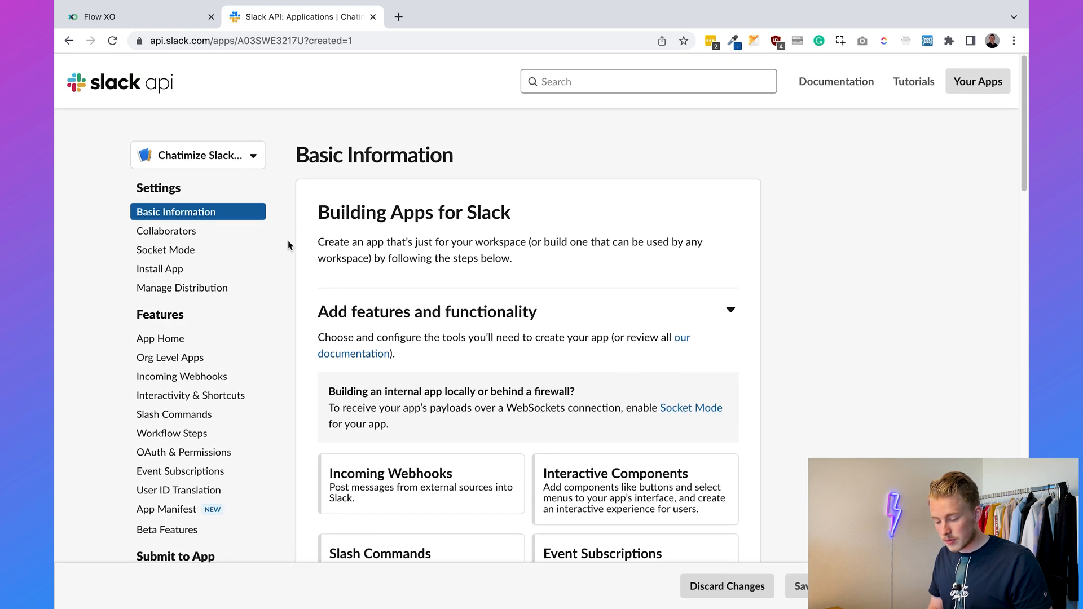
# - Add Flow XO's Slack App Redirect URI as a new Redirect URL under OAuth & Permissions
pyautogui.click(212, 458)
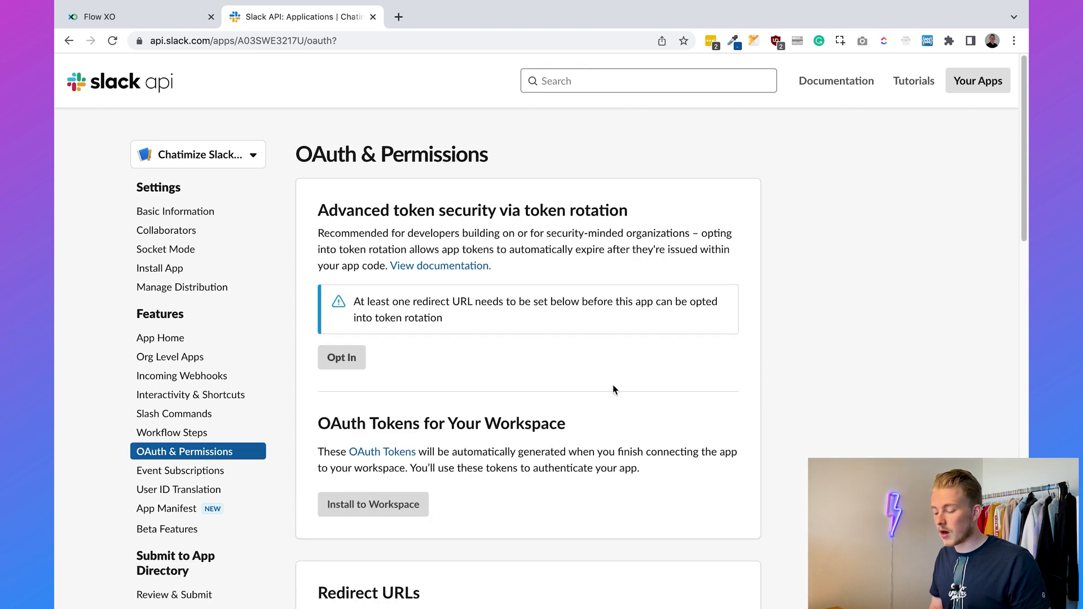
pyautogui.scroll(-7, 614, 390)
pyautogui.click(410, 363)
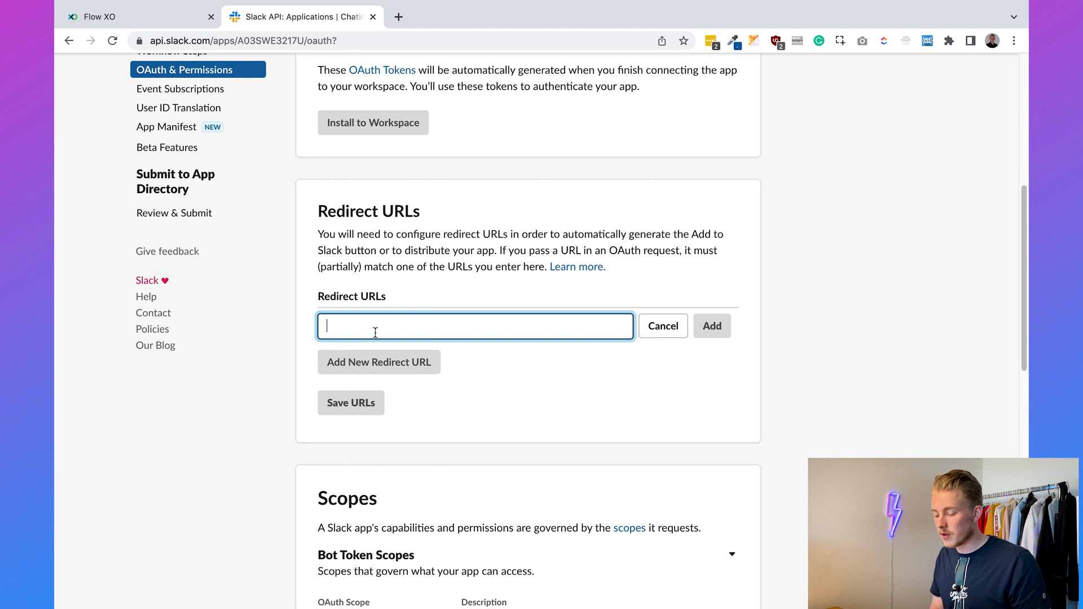
pyautogui.click(159, 18)
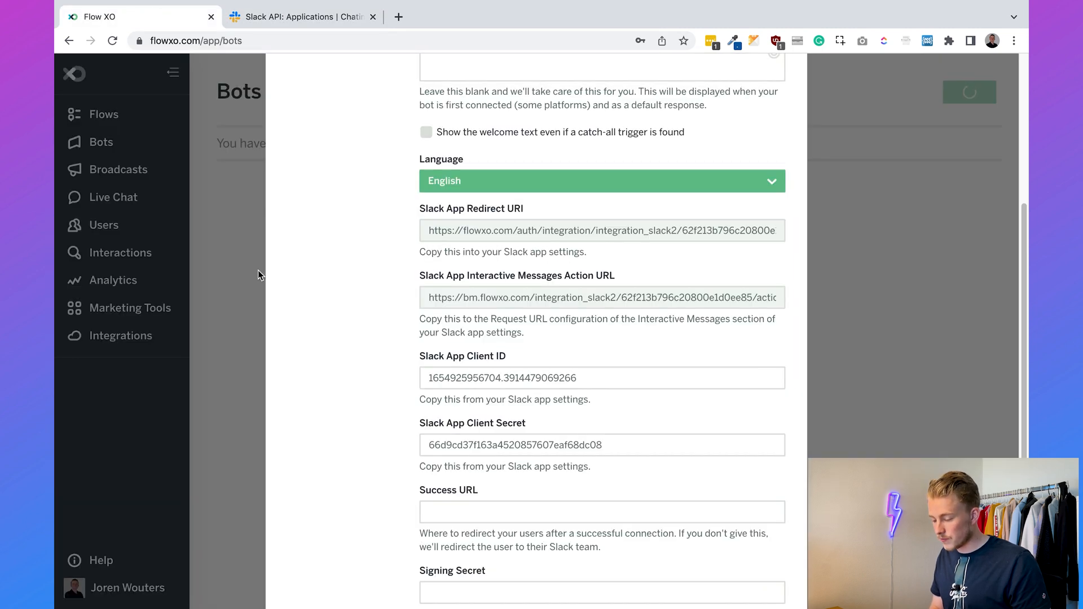
pyautogui.click(473, 229)
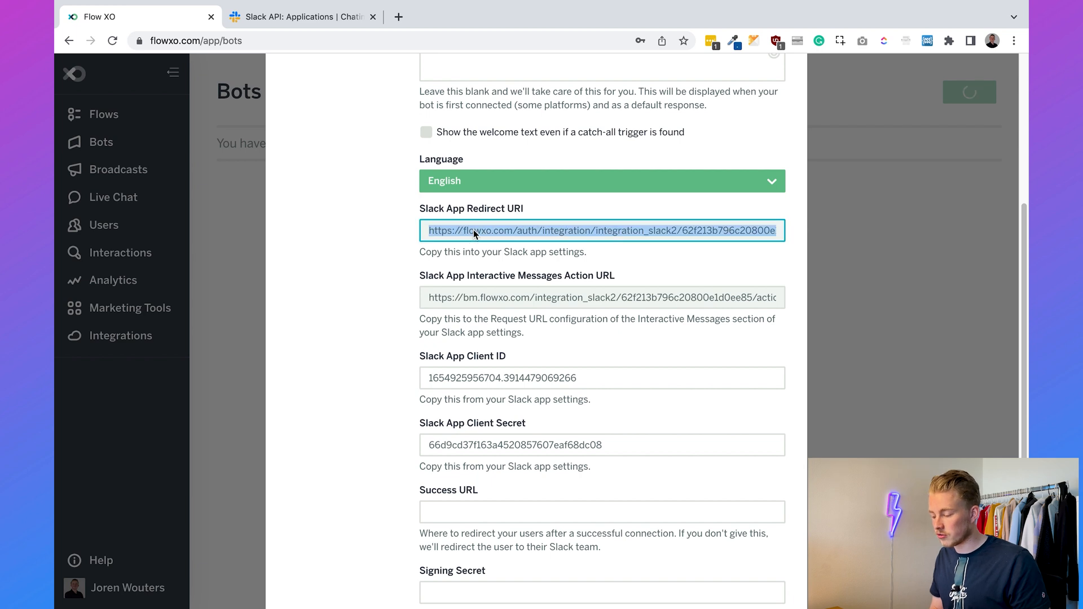
pyautogui.click(344, 17)
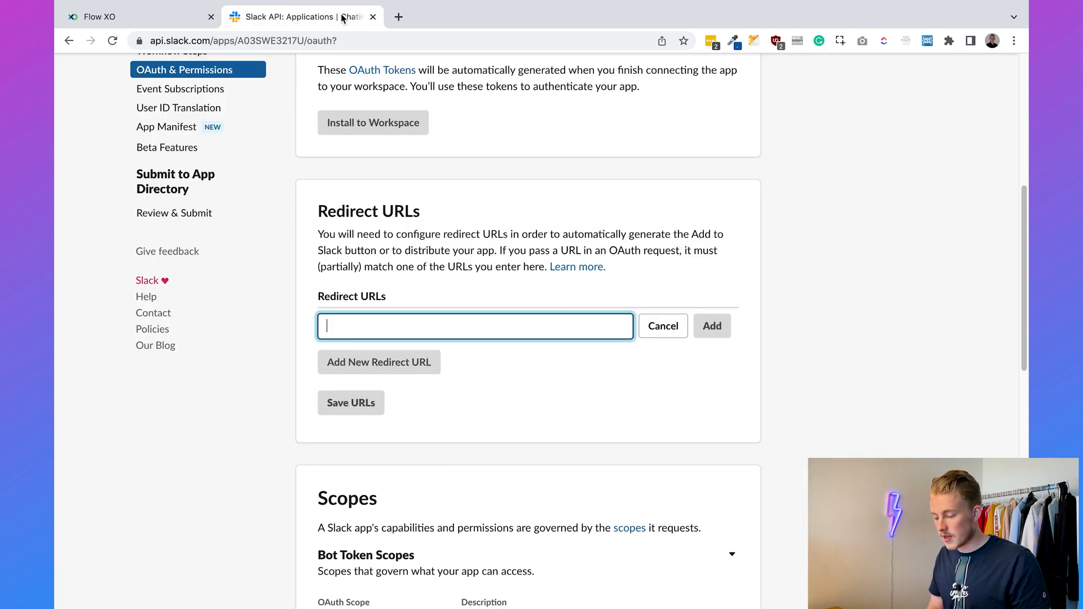
pyautogui.hotkey('ctrl', 'v')
pyautogui.click(711, 326)
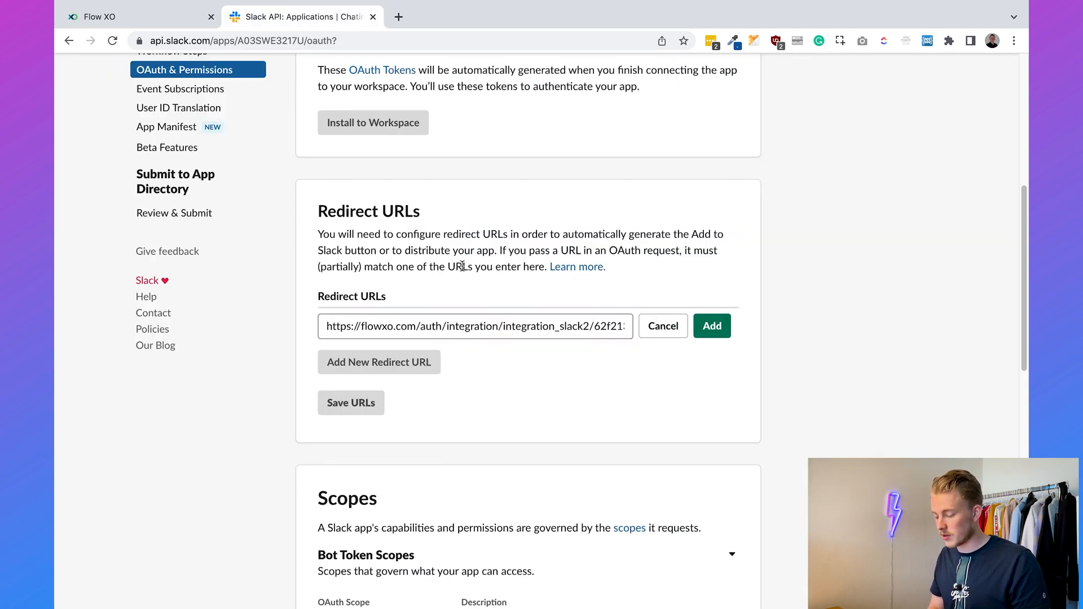
pyautogui.click(712, 336)
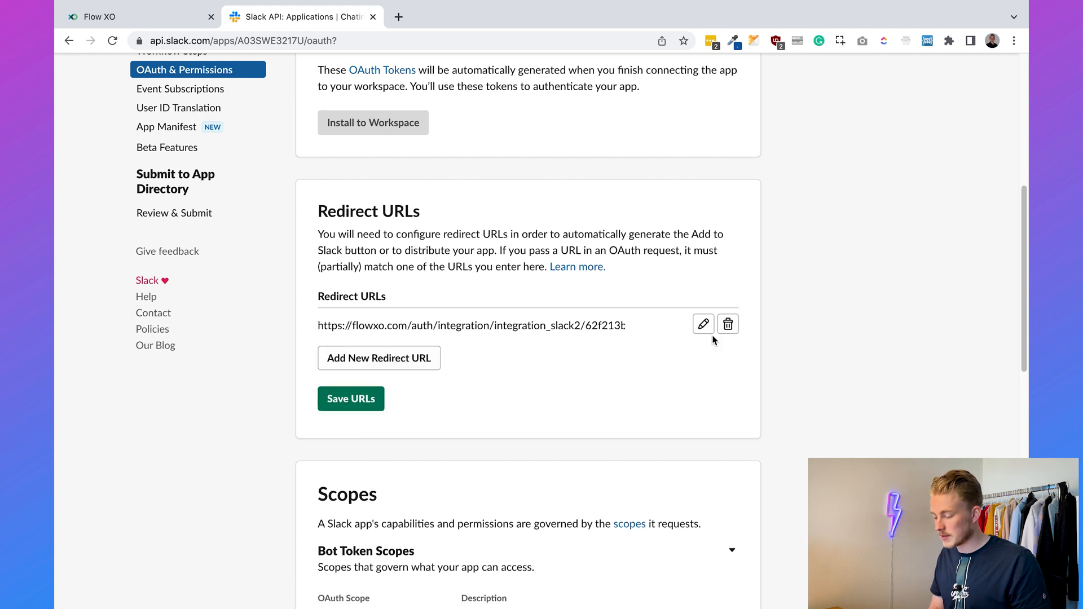
pyautogui.scroll(-6, 699, 342)
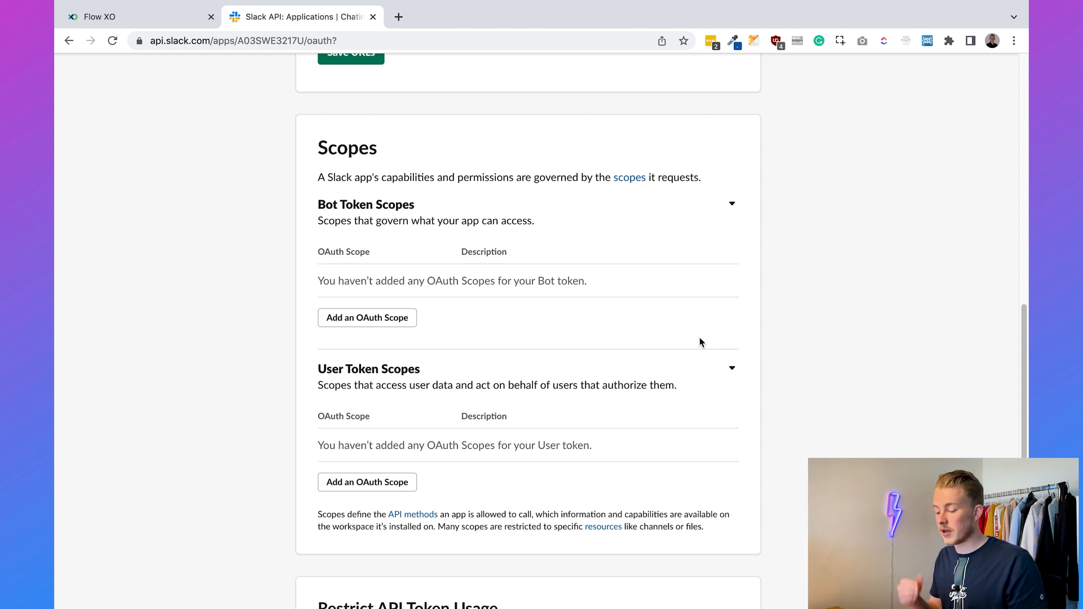
# - Add bot scopes app_mentions:read, channels:history, channels:join, chat:write and chat:write.public
pyautogui.click(380, 318)
pyautogui.write('app_mention')
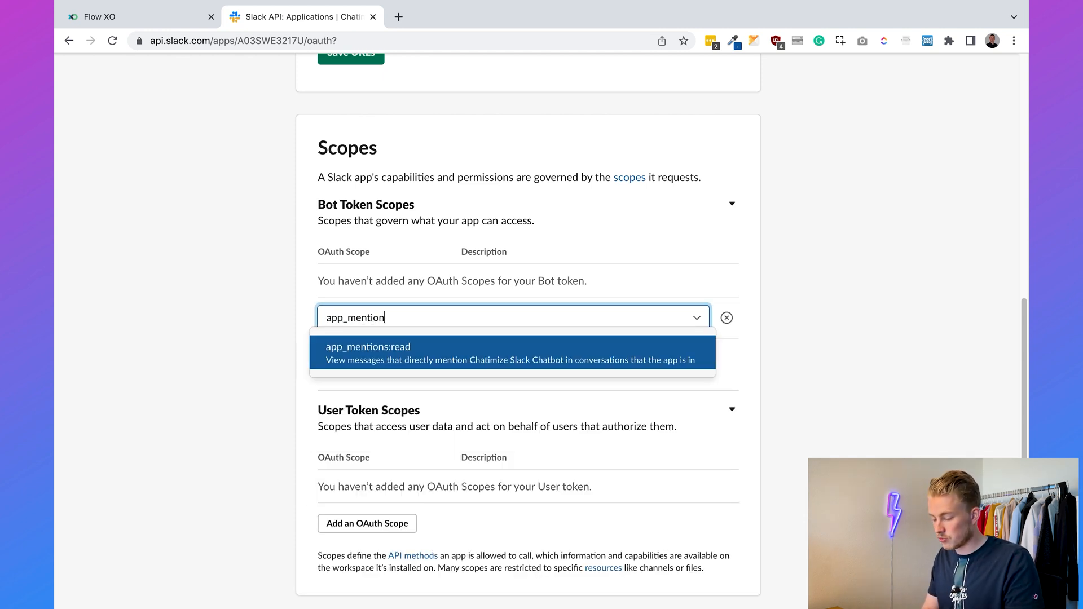
pyautogui.press('Return')
pyautogui.click(367, 356)
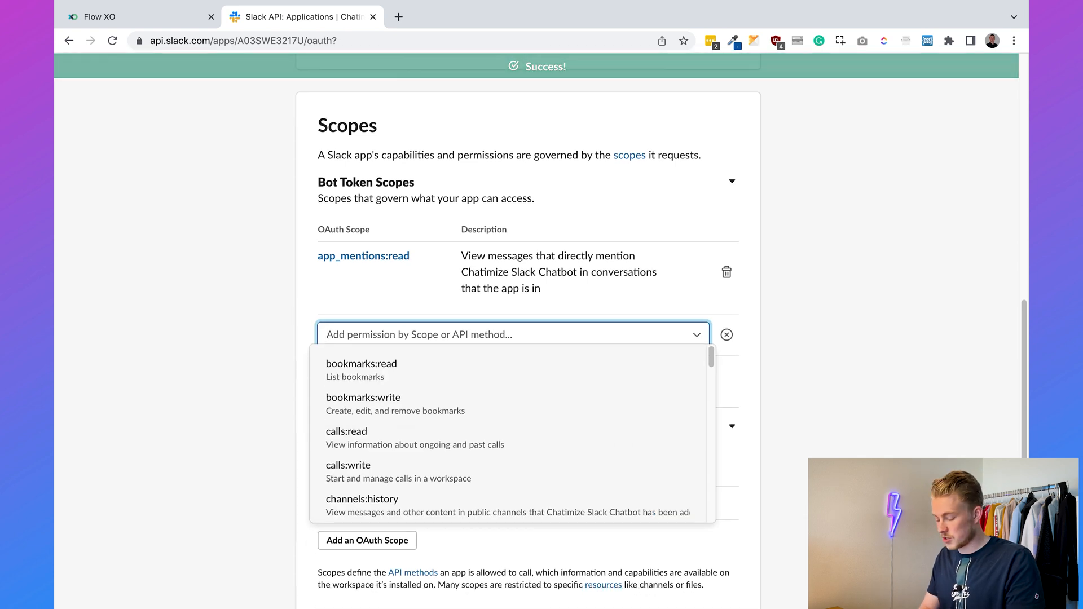
pyautogui.write('channels')
pyautogui.press('Return')
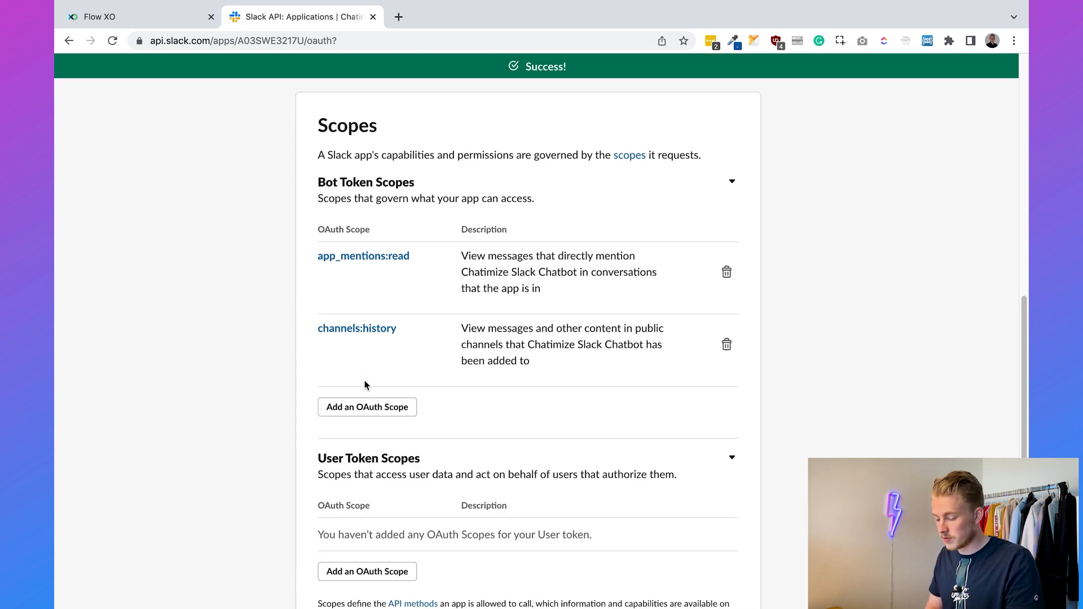
pyautogui.click(364, 406)
pyautogui.write('chann')
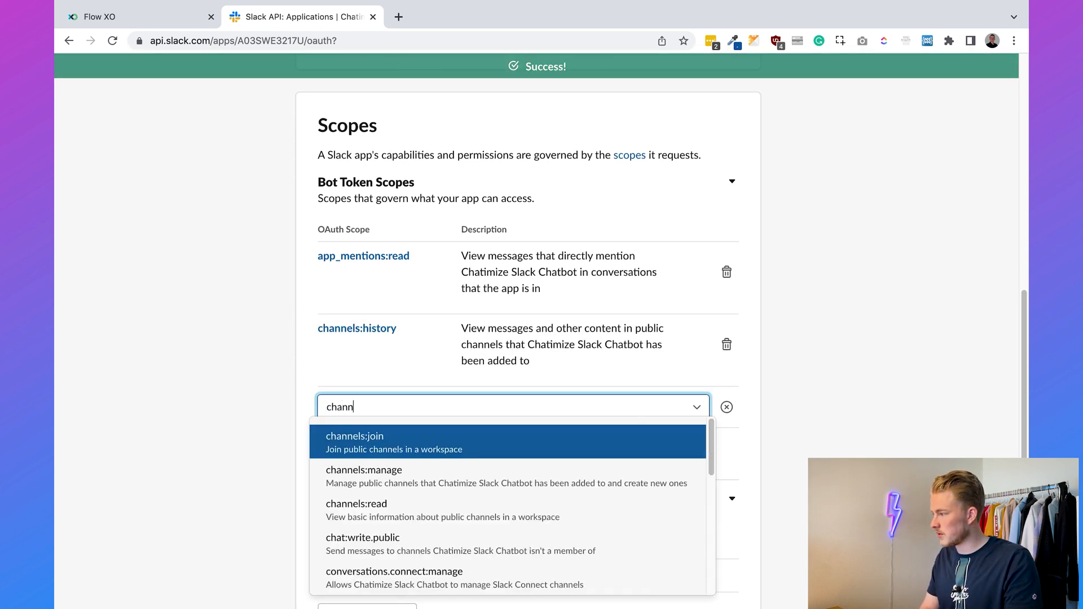
pyautogui.write('els:join')
pyautogui.click(388, 442)
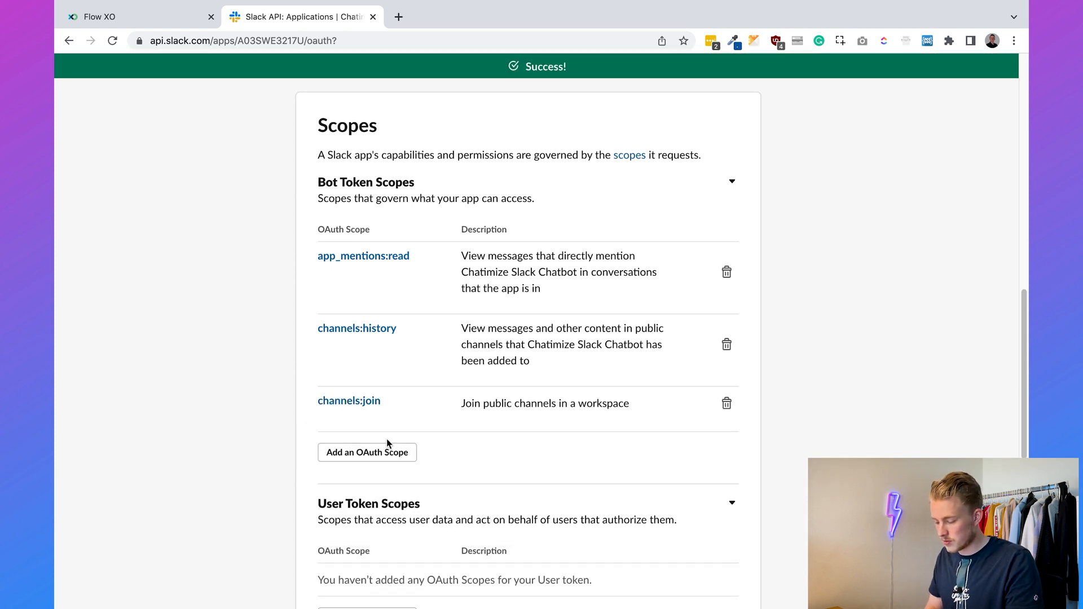
pyautogui.click(373, 448)
pyautogui.write('chat:write')
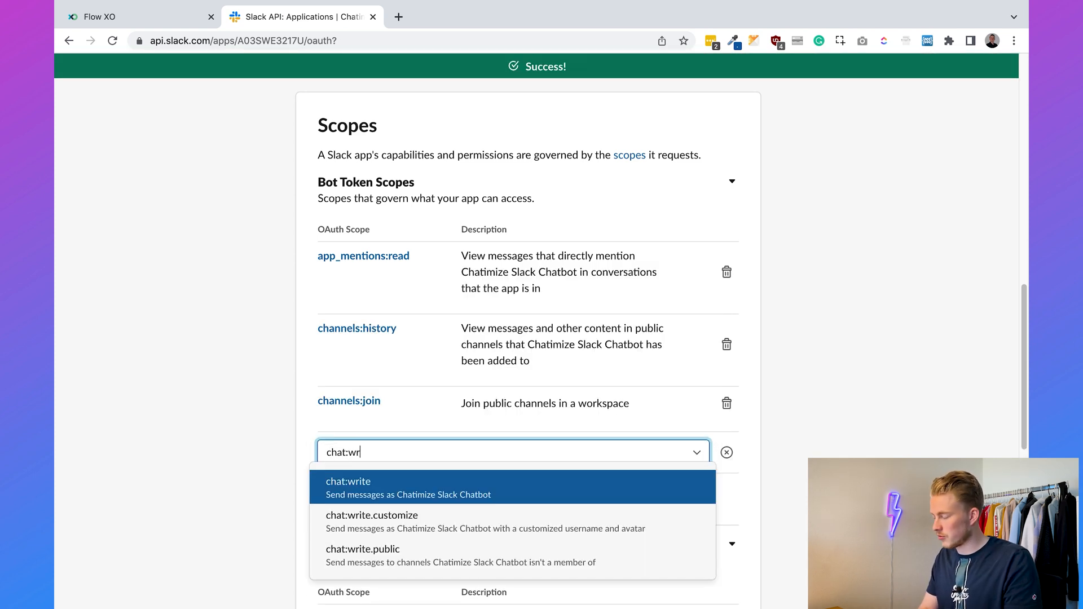
pyautogui.click(378, 494)
pyautogui.click(374, 496)
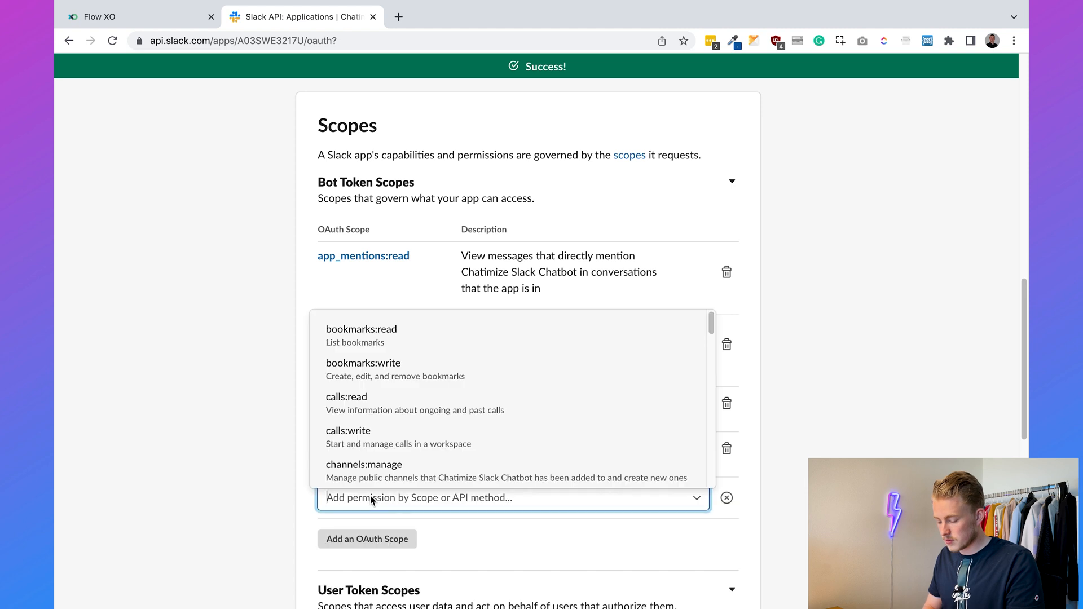
pyautogui.write('chat:write')
pyautogui.click(375, 561)
# - Add bot scopes commands, groups:history and im:history
pyautogui.scroll(-3, 417, 383)
pyautogui.click(385, 377)
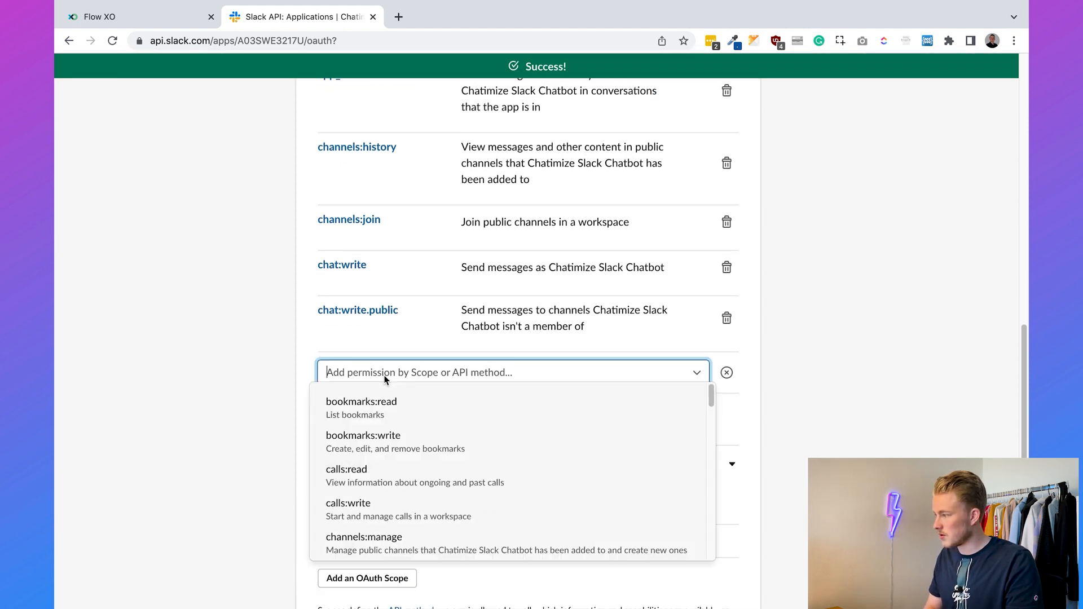
pyautogui.write('commands')
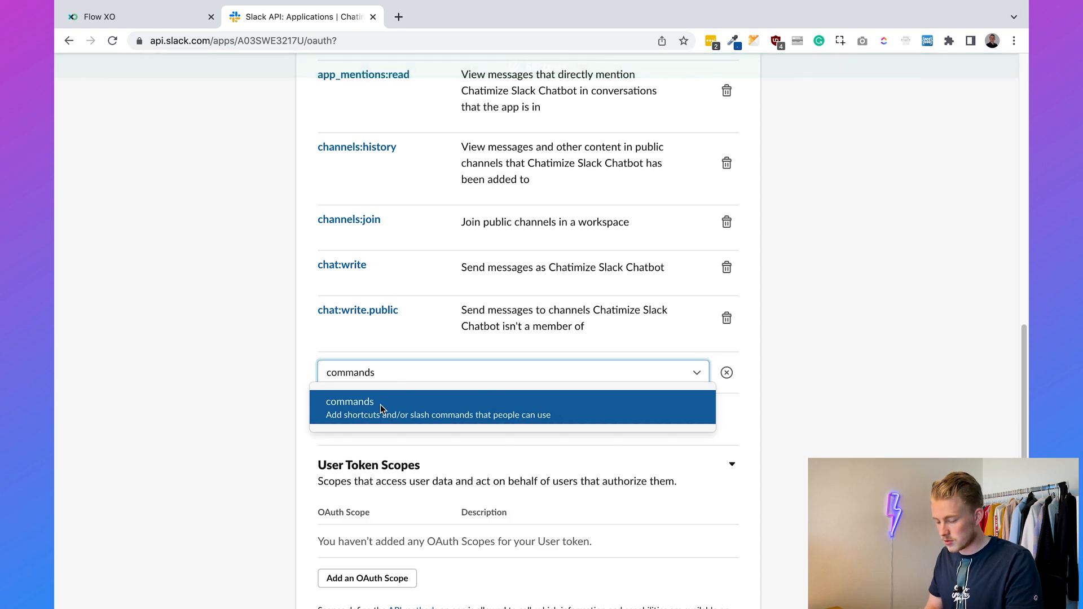
pyautogui.click(384, 399)
pyautogui.click(350, 430)
pyautogui.write('groups')
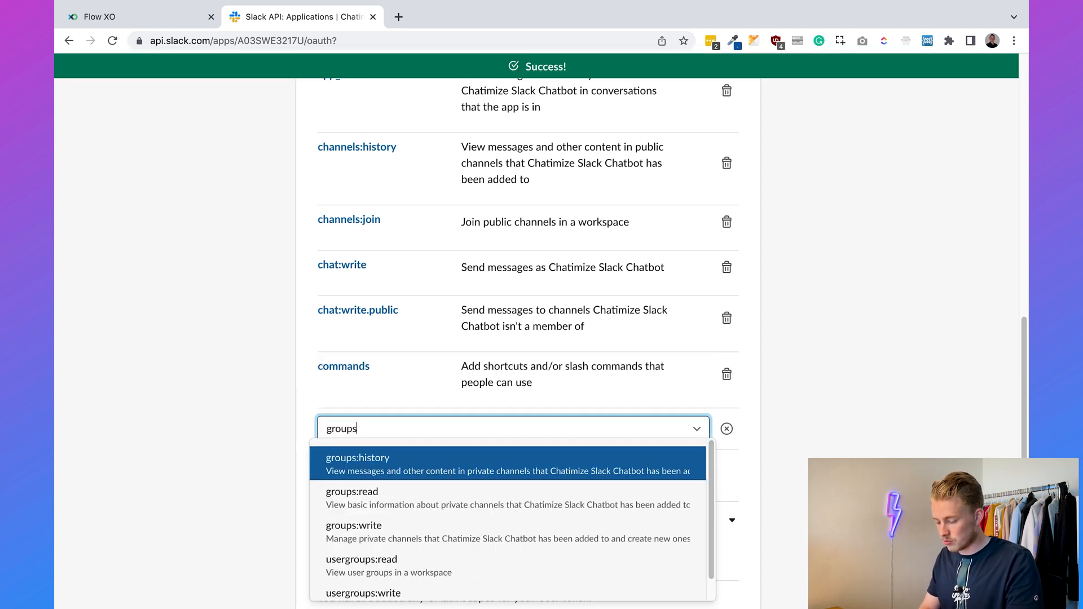
pyautogui.click(372, 468)
pyautogui.click(376, 503)
pyautogui.write('im:history')
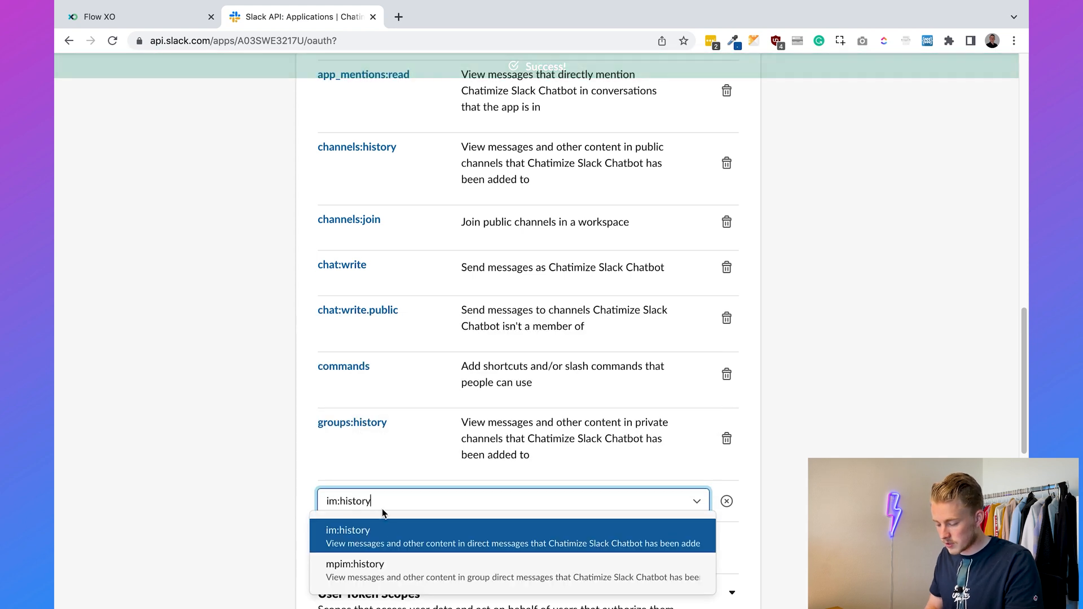
pyautogui.click(394, 540)
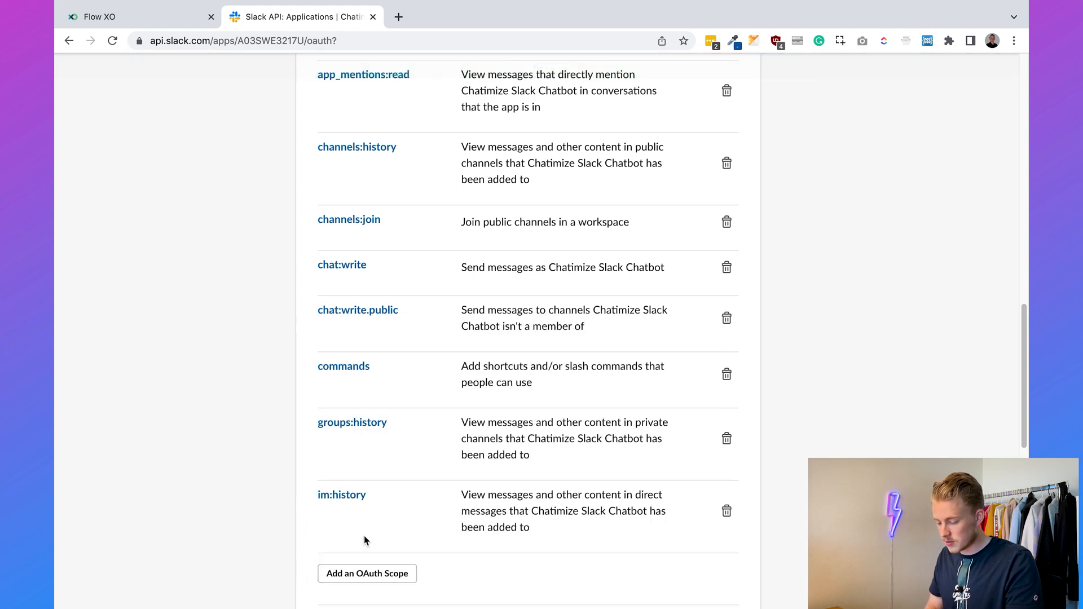
# - Add bot scopes incoming-webhook, mpim:history, users:read and users:write
pyautogui.scroll(-4, 383, 338)
pyautogui.click(380, 348)
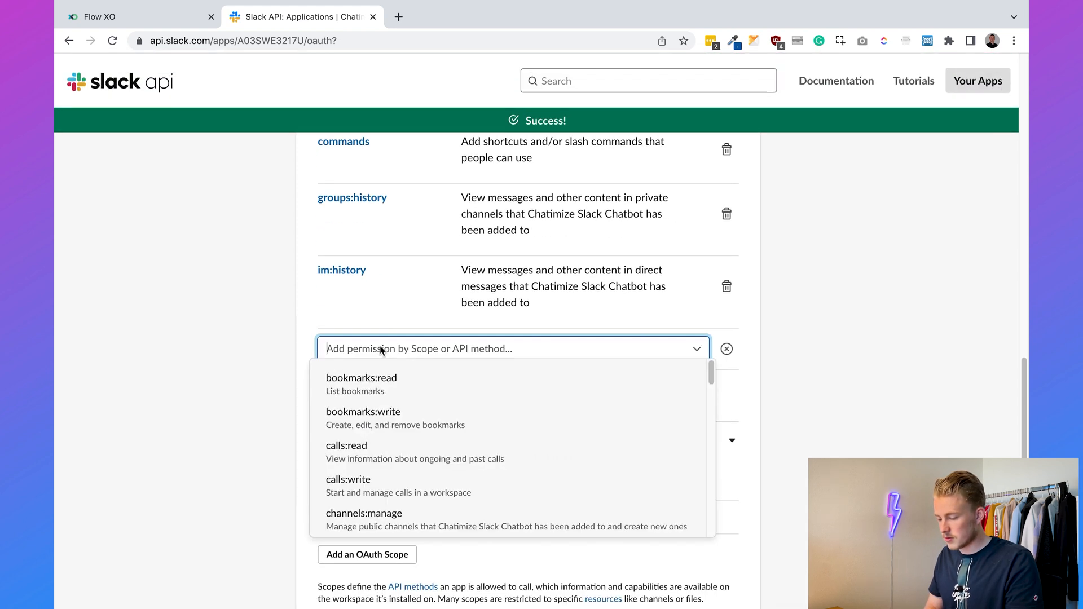
pyautogui.write('incomi')
pyautogui.press('Return')
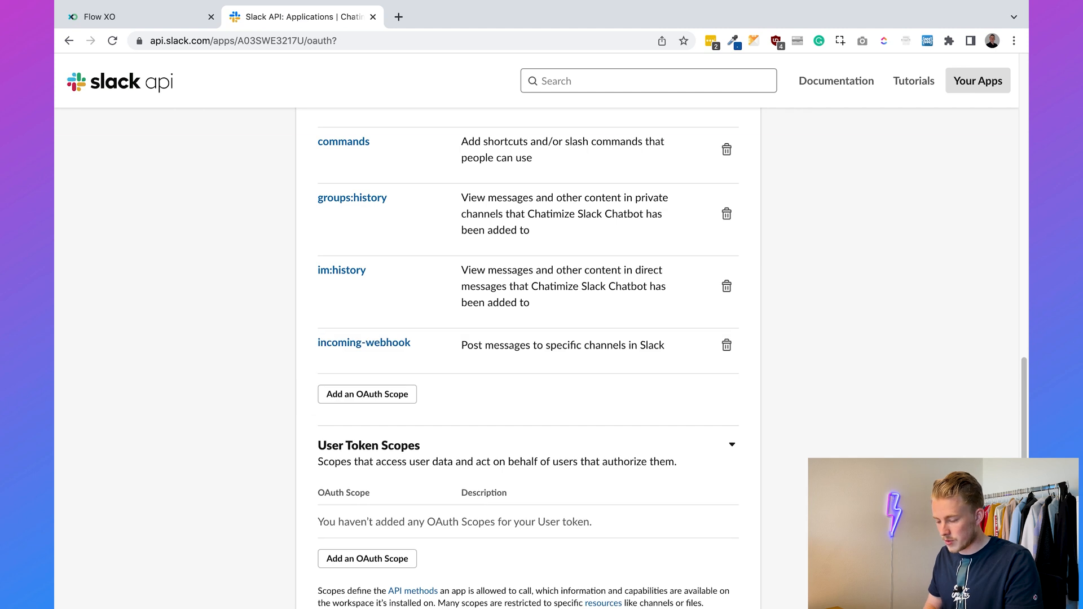
pyautogui.scroll(-2, 416, 302)
pyautogui.click(387, 283)
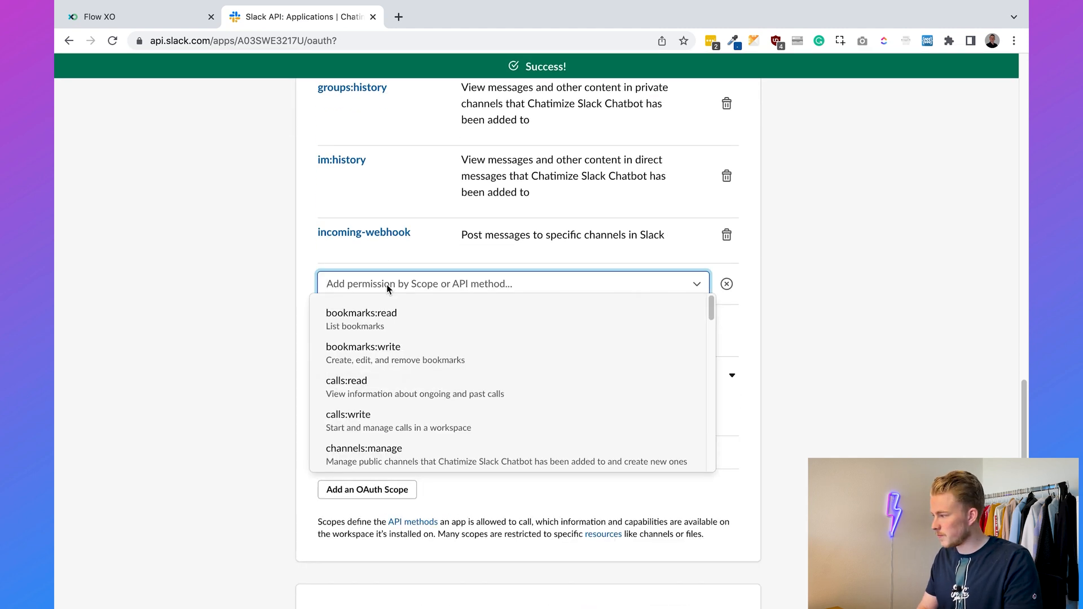
pyautogui.write('mpim')
pyautogui.press('Return')
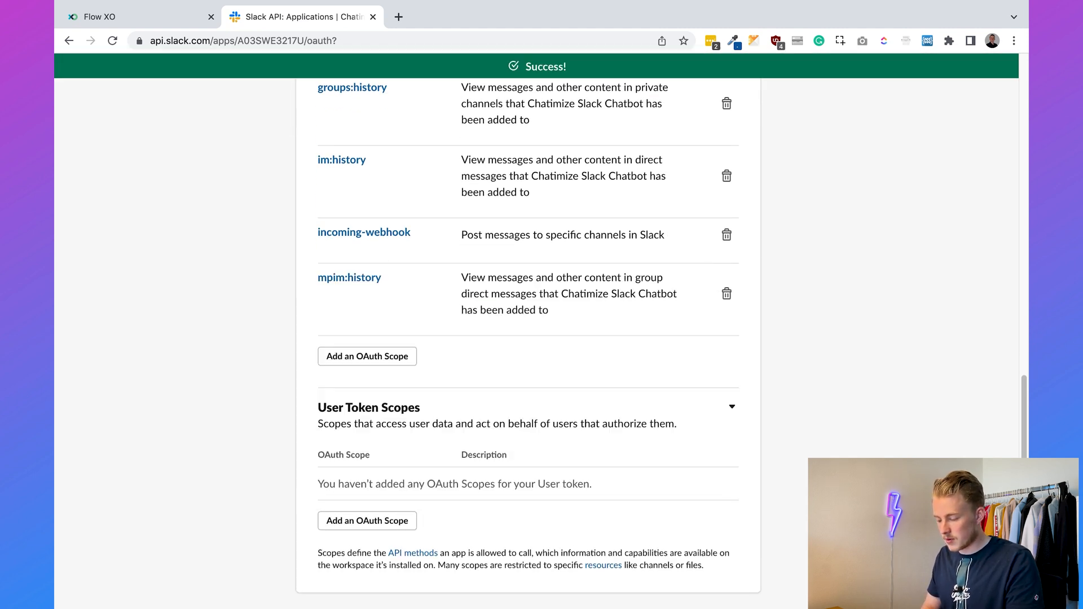
pyautogui.click(380, 350)
pyautogui.write('users:read')
pyautogui.press('Return')
pyautogui.click(360, 399)
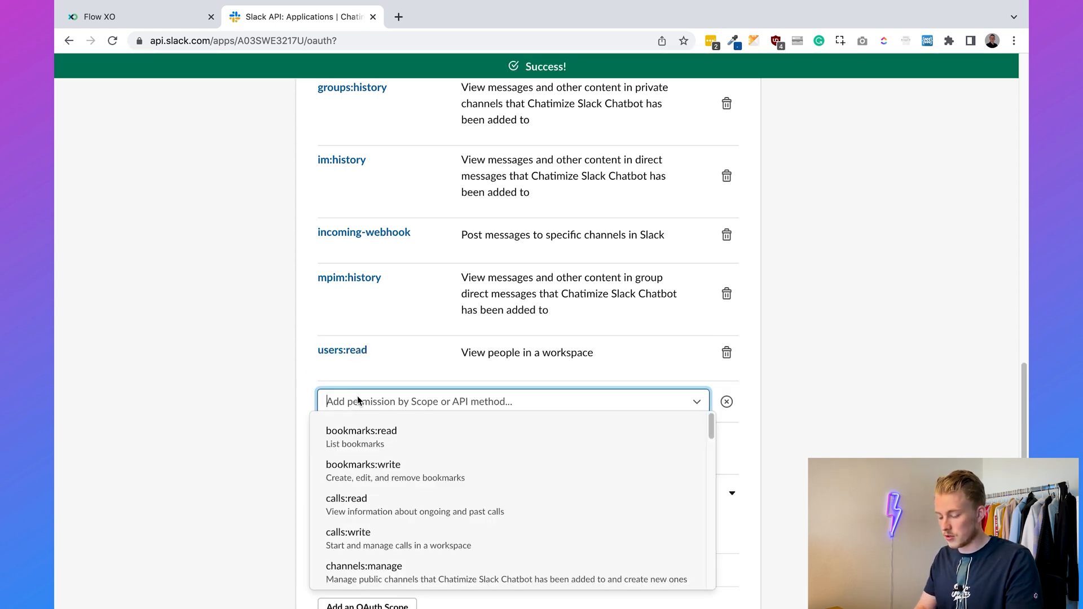
pyautogui.write('users:write')
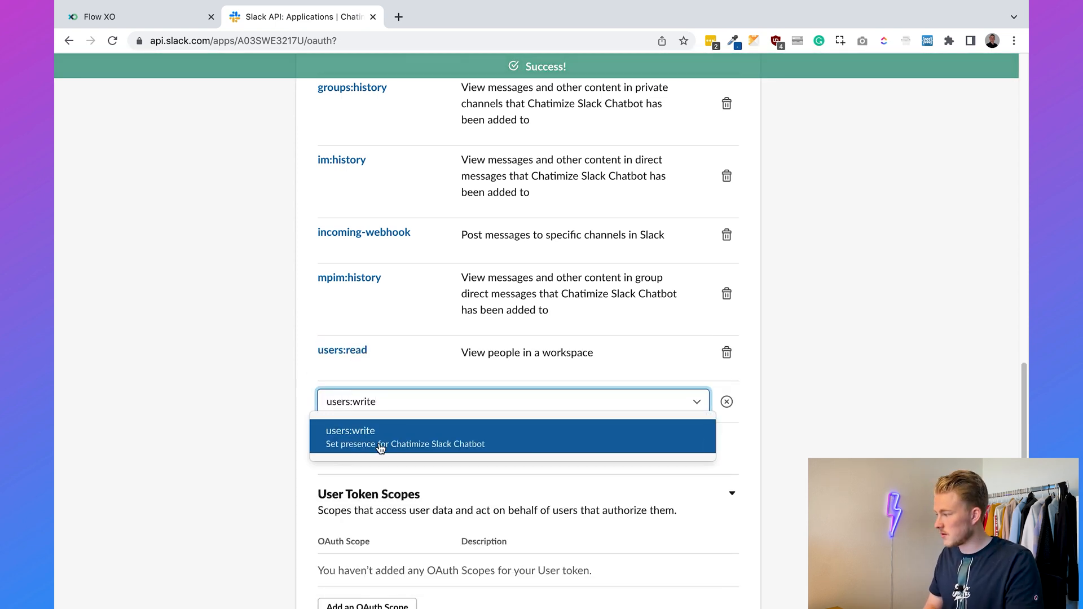
pyautogui.click(381, 448)
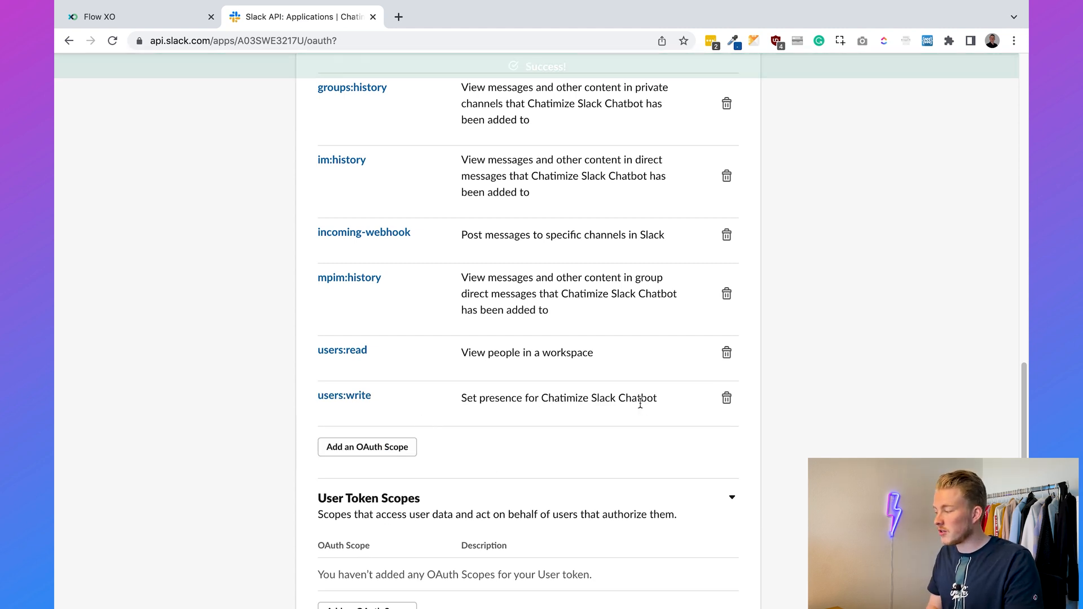
pyautogui.scroll(-2, 640, 404)
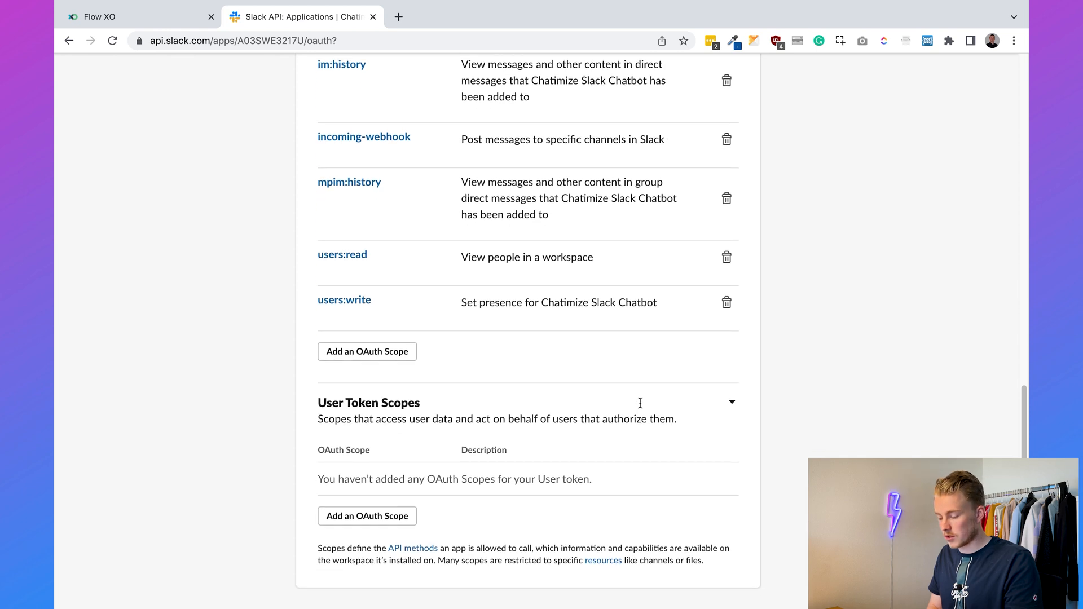
# - Add channels:history under User Token Scopes and return to the top of the page
pyautogui.click(376, 515)
pyautogui.write('chan')
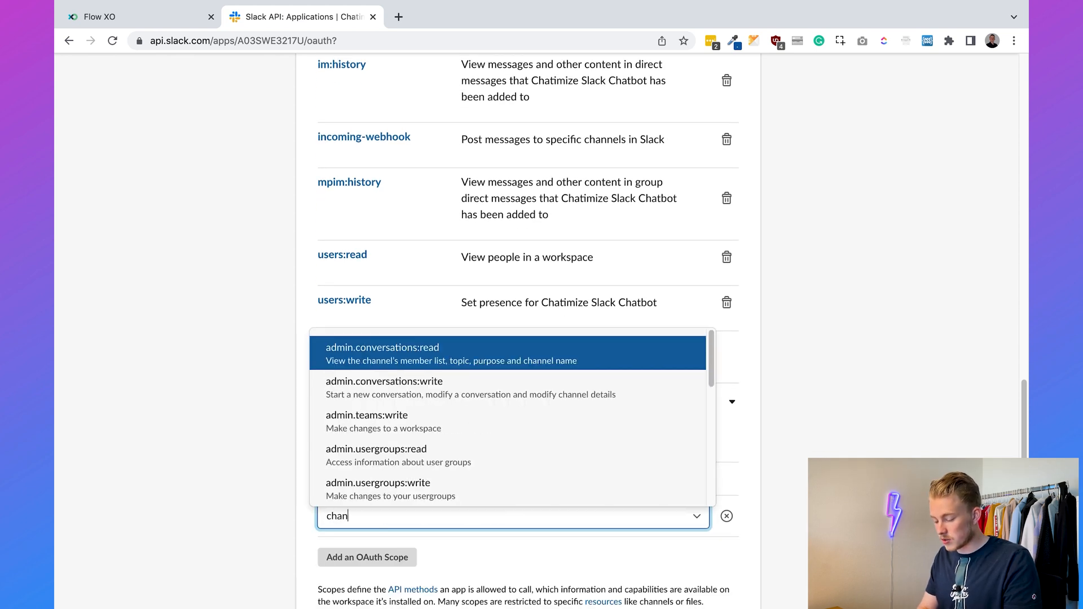
pyautogui.write('nels:hist')
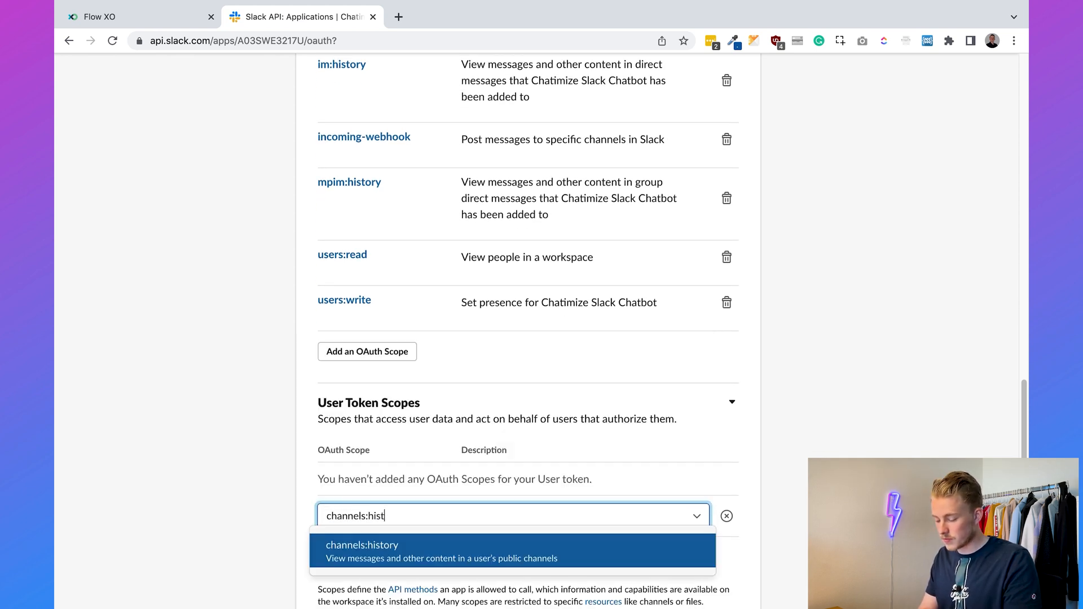
pyautogui.press('Return')
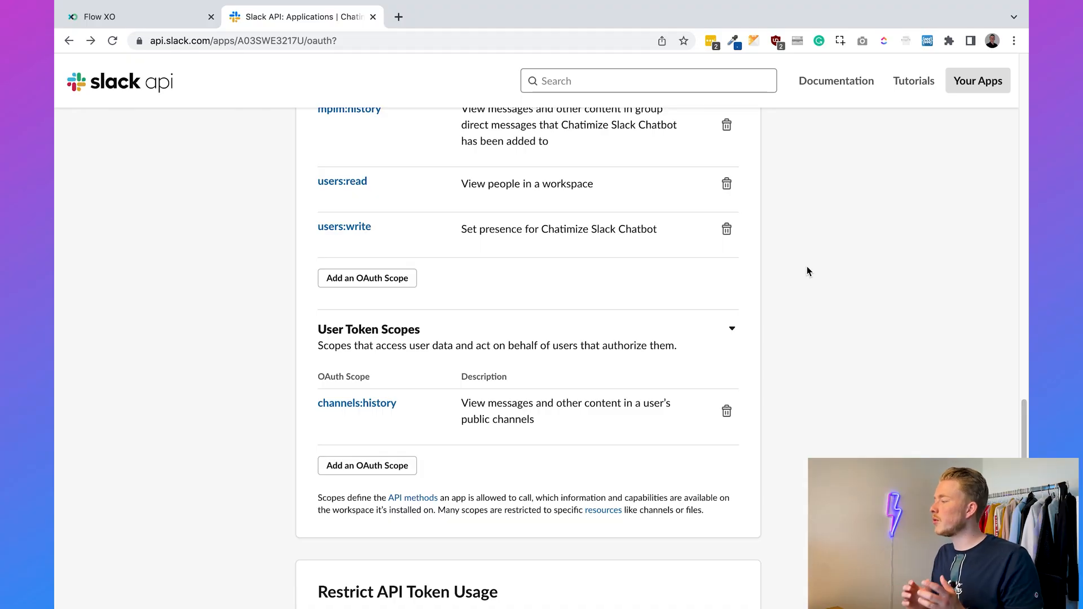
pyautogui.scroll(20, 807, 271)
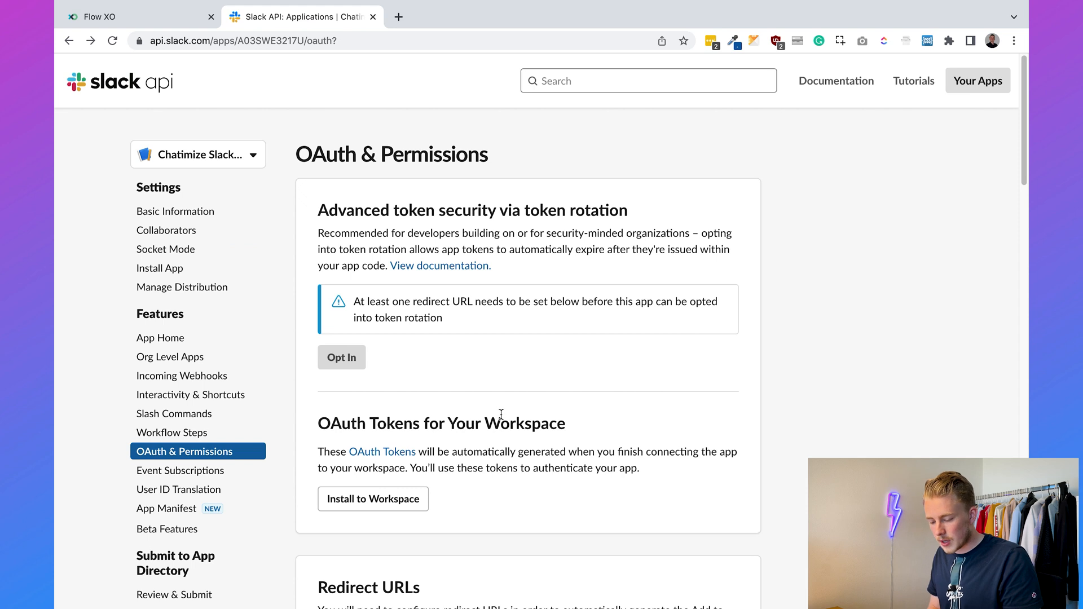
# - Enable Event Subscriptions with Flow XO's interactive messages Action URL as Request URL; expand bot events
pyautogui.click(204, 471)
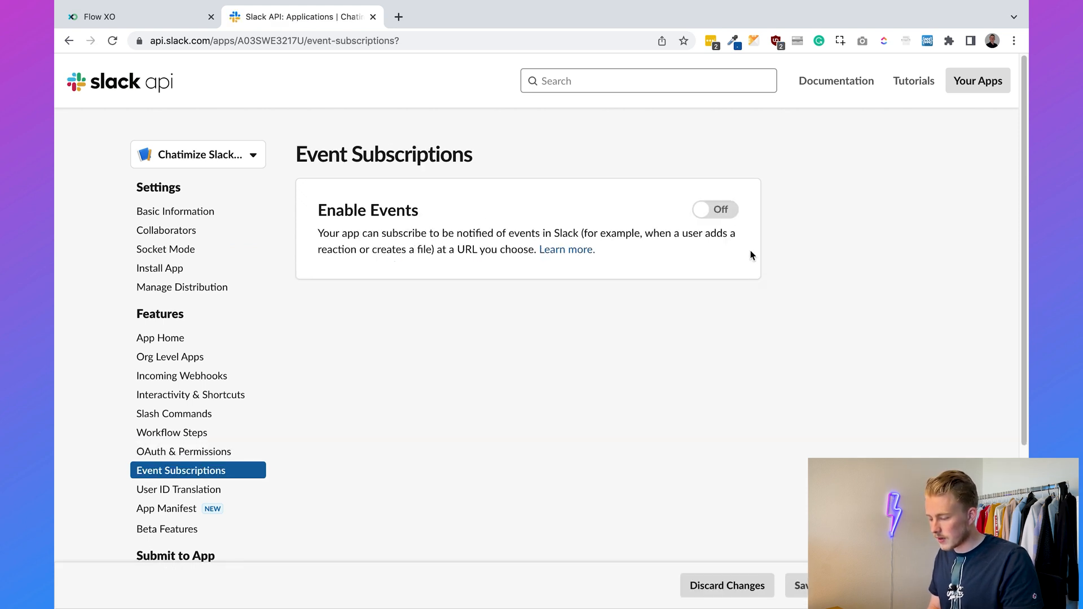
pyautogui.click(722, 210)
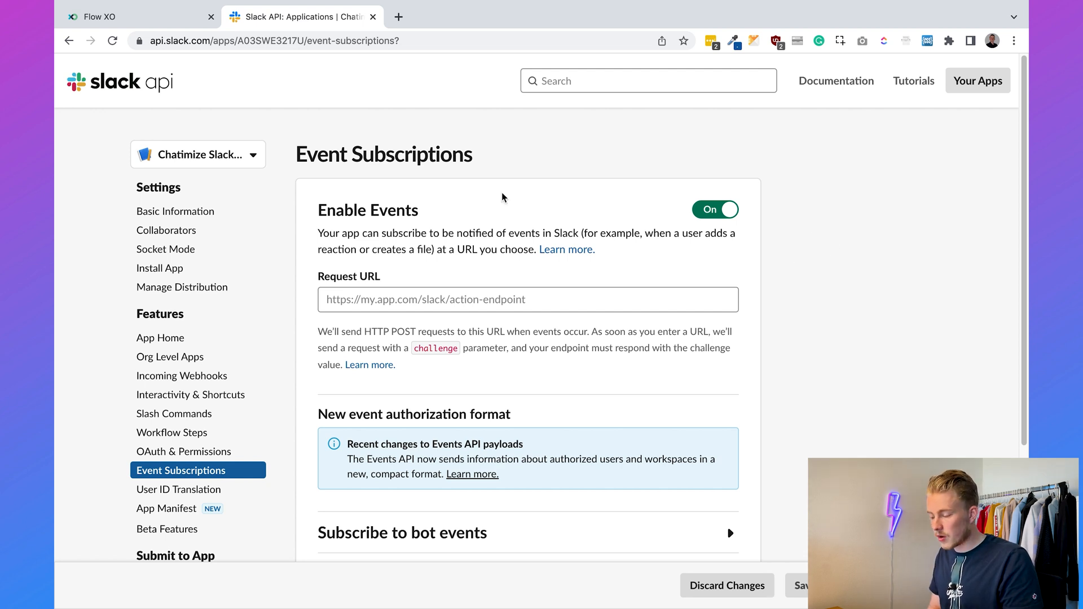
pyautogui.click(121, 13)
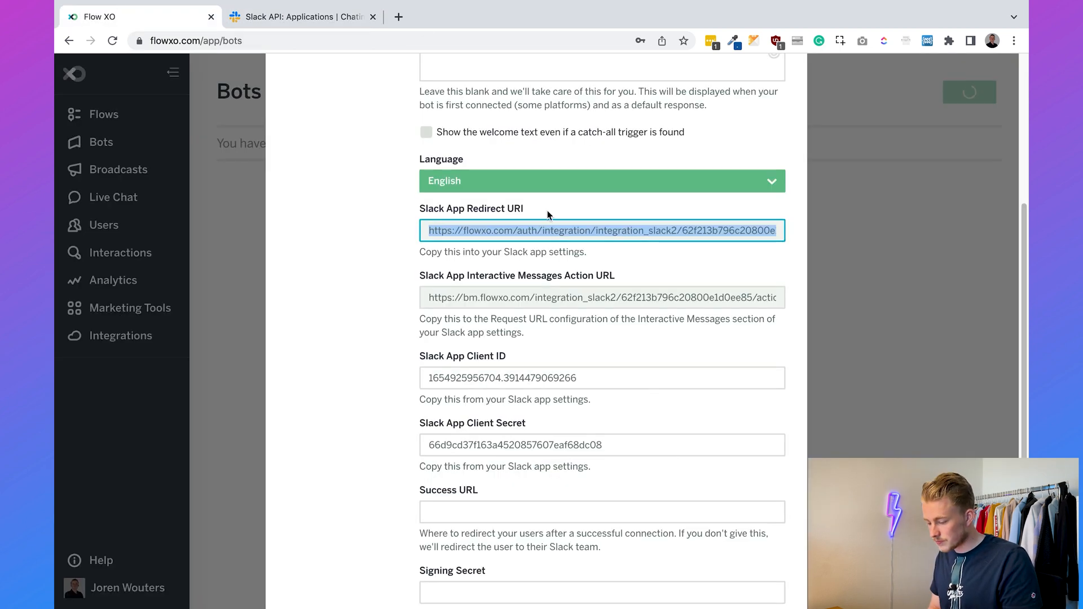
pyautogui.moveTo(416, 276); pyautogui.dragTo(628, 275)
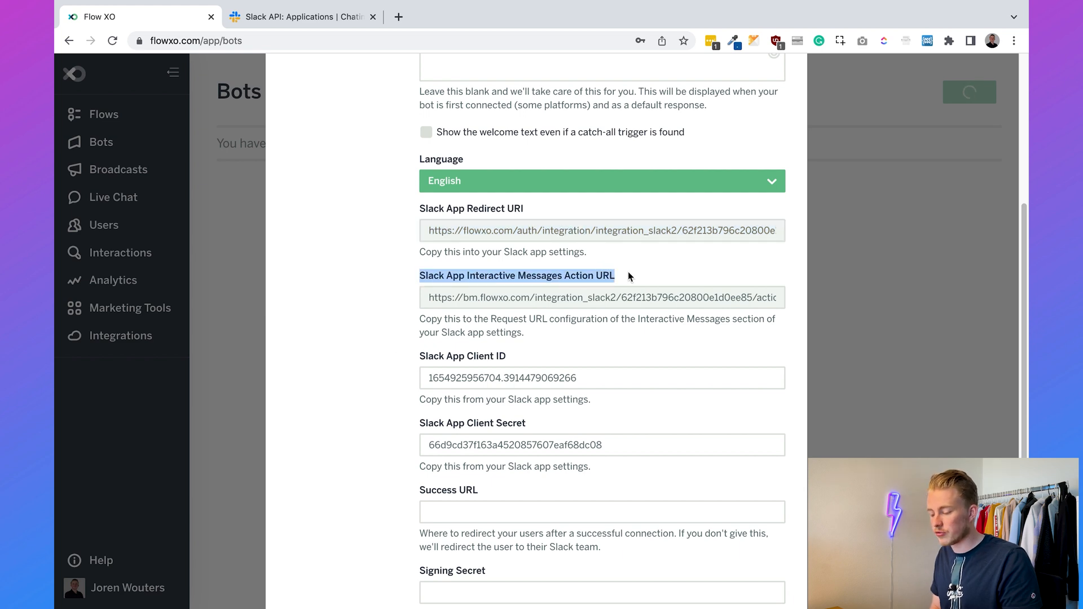
pyautogui.click(607, 299)
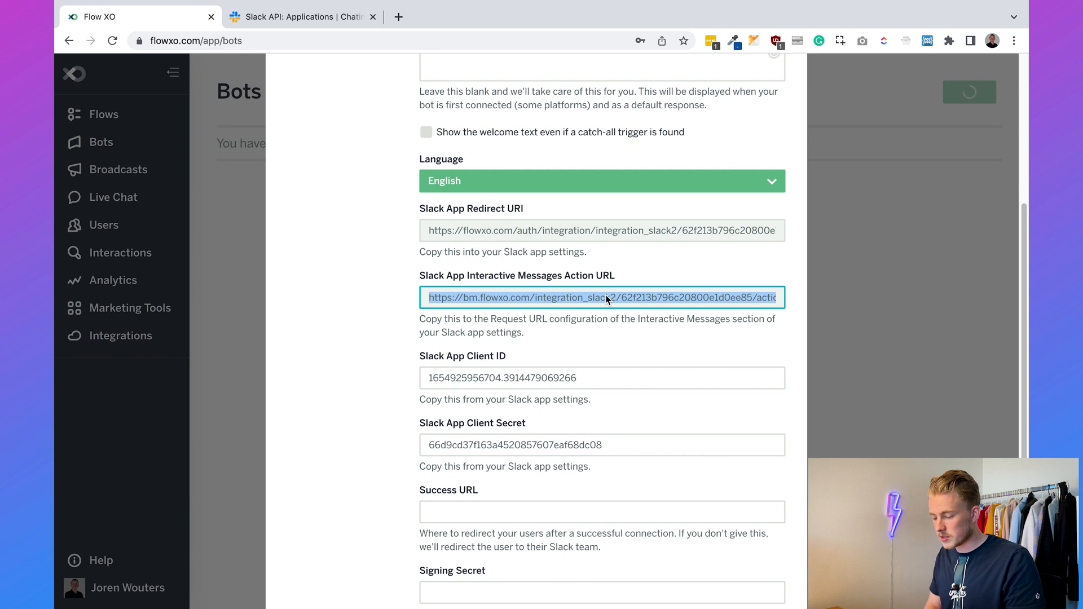
pyautogui.click(260, 17)
pyautogui.click(409, 298)
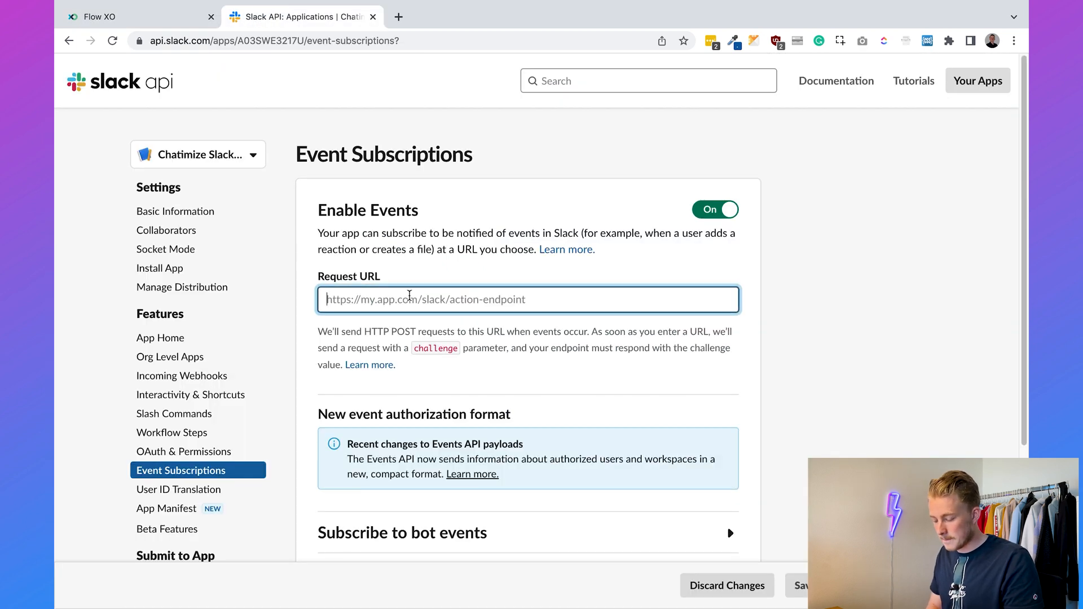
pyautogui.scroll(-5, 845, 299)
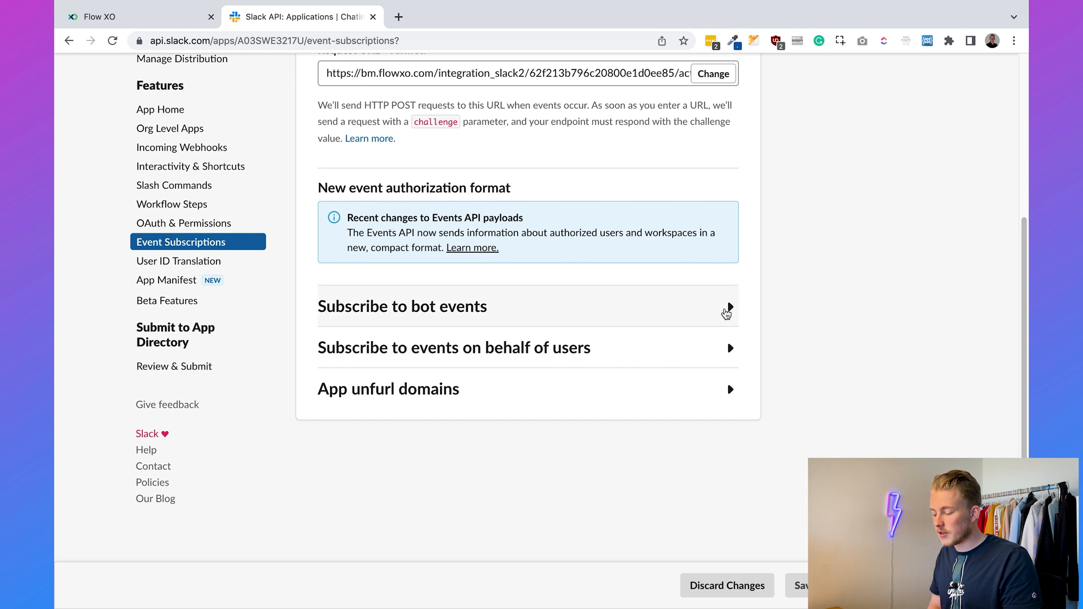
pyautogui.click(682, 309)
# - Add the message.channels and message.groups bot events to the app
pyautogui.scroll(-2, 682, 313)
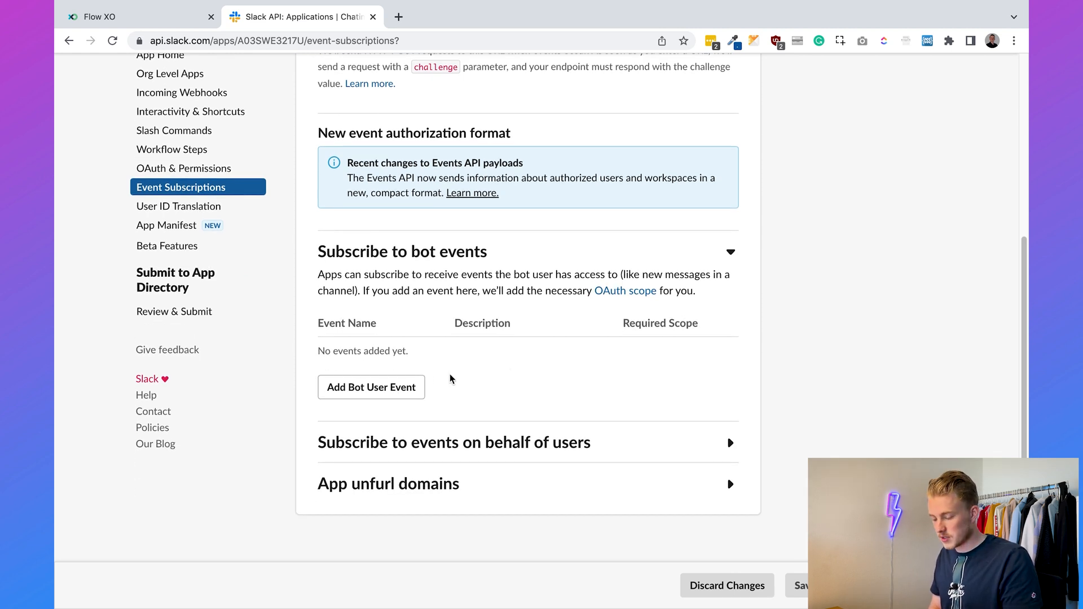
pyautogui.click(407, 387)
pyautogui.write('message.channels')
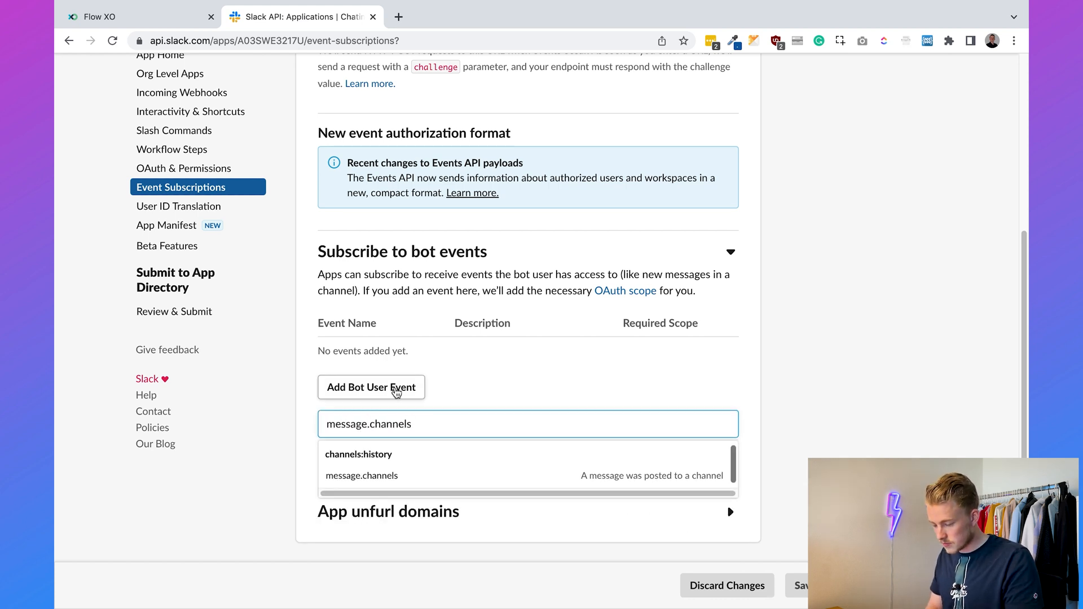
pyautogui.press('Return')
pyautogui.write('message.group')
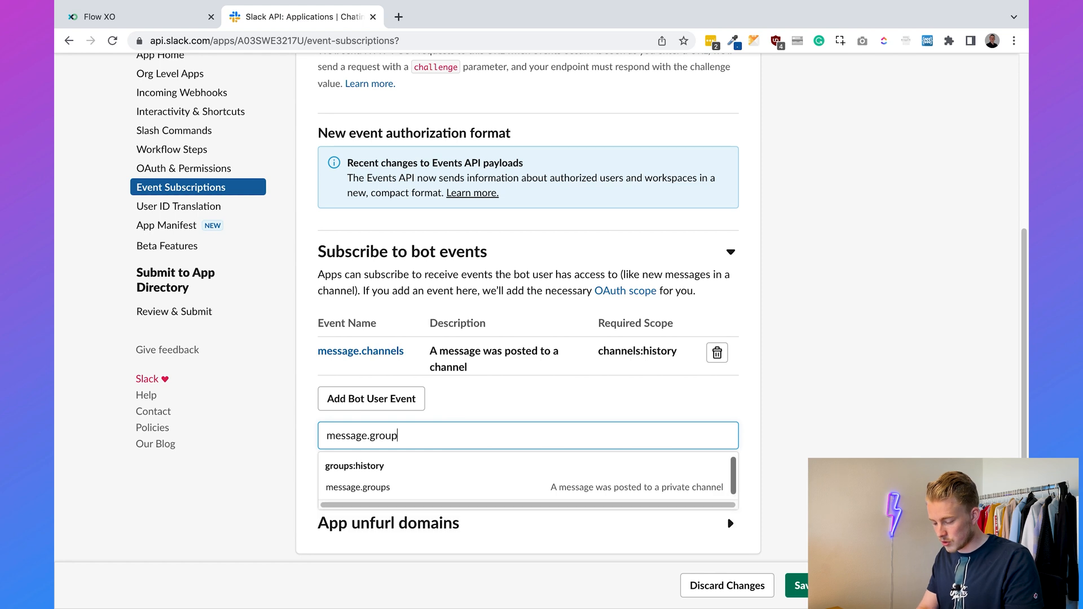
pyautogui.click(362, 489)
# - Add the message.im and message.mpim bot events and save the subscription changes
pyautogui.write('message.im')
pyautogui.press('Return')
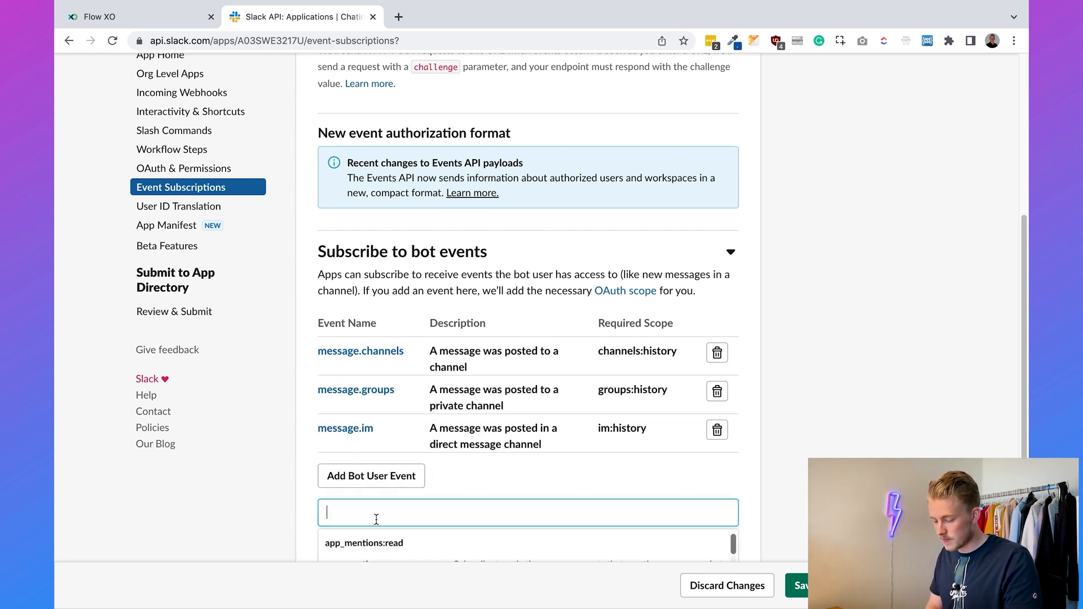
pyautogui.write('message.mpim')
pyautogui.click(426, 459)
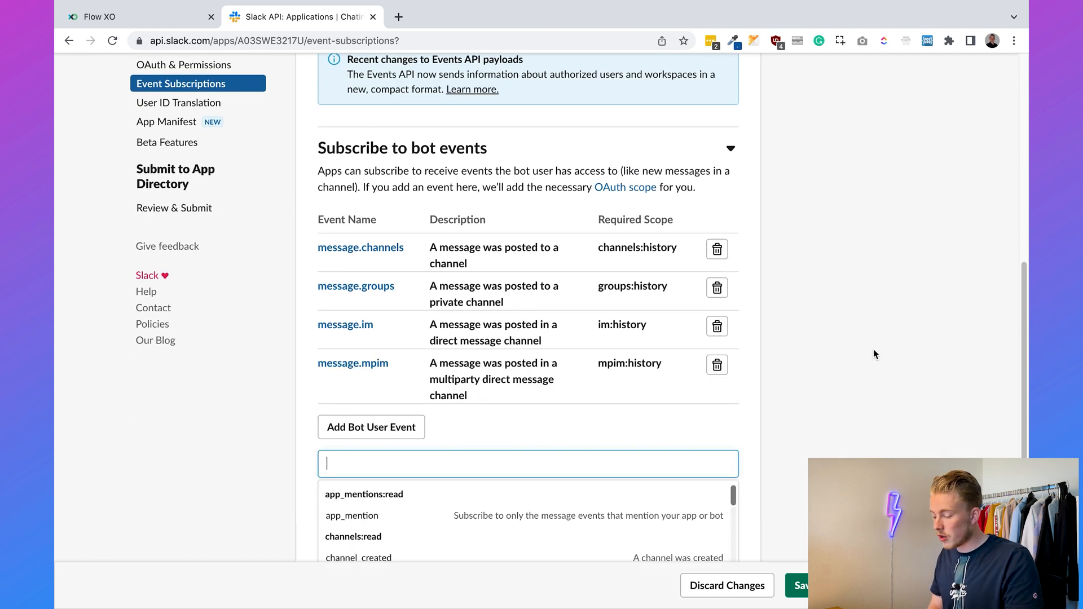
pyautogui.click(855, 355)
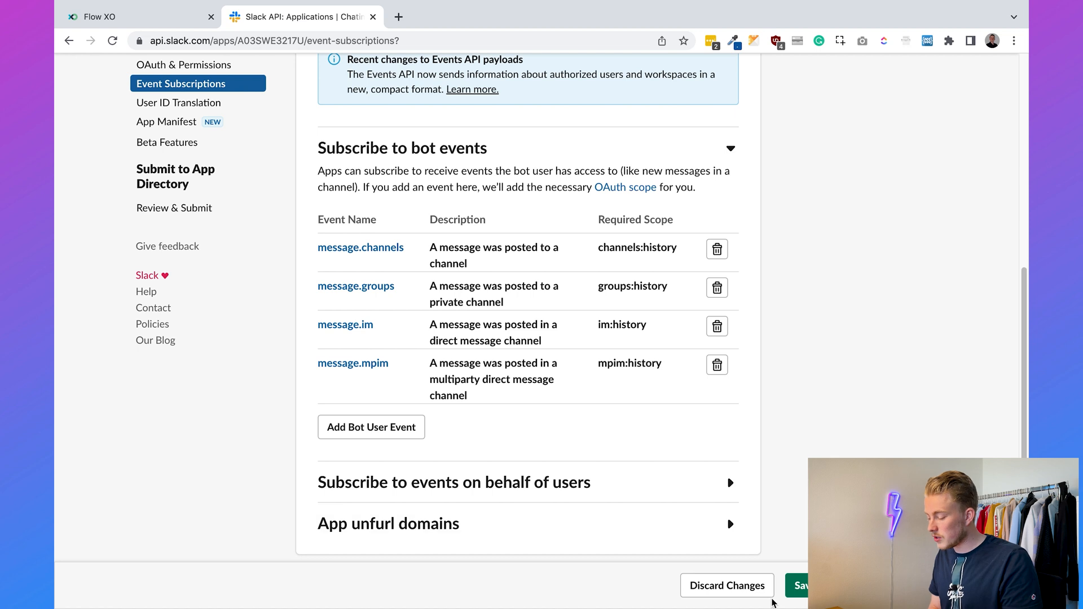
pyautogui.click(798, 585)
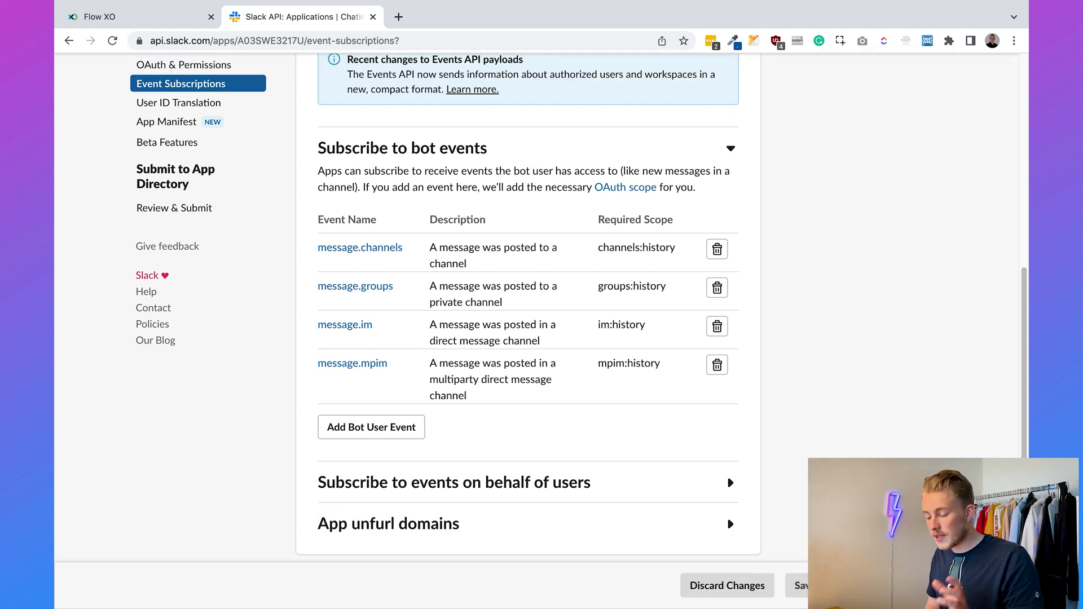
pyautogui.scroll(5, 528, 333)
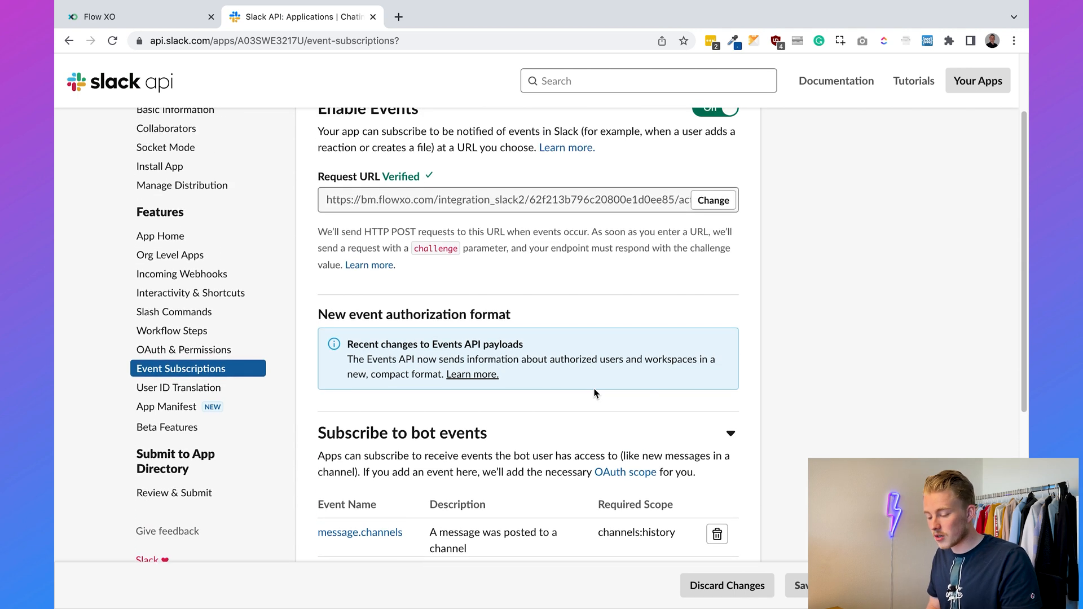
# - Switch Interactivity on and save the copied Flow XO action URL as its Request URL
pyautogui.click(207, 303)
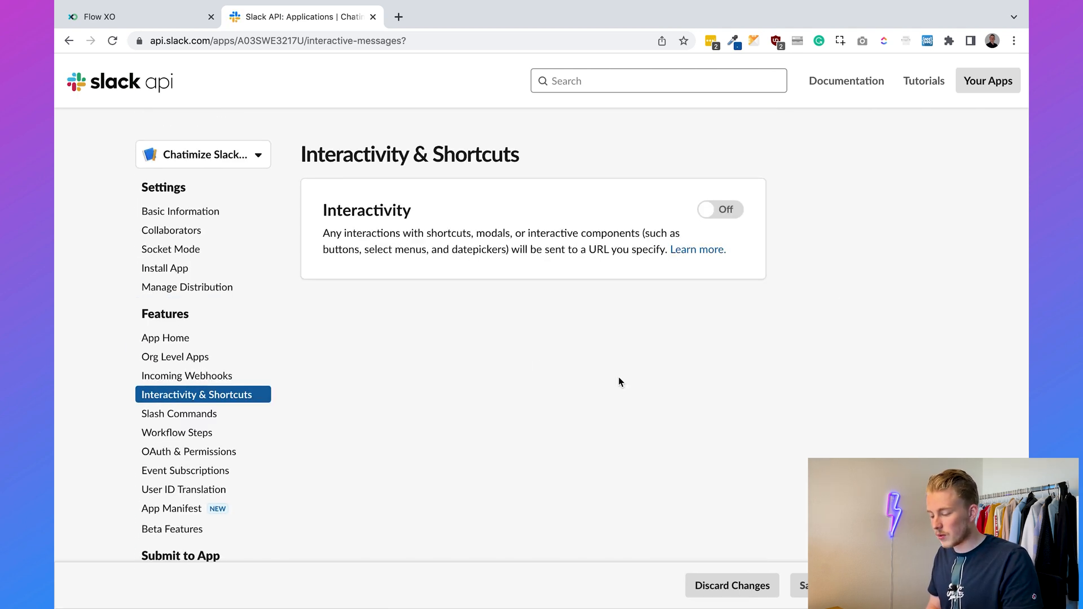
pyautogui.click(723, 217)
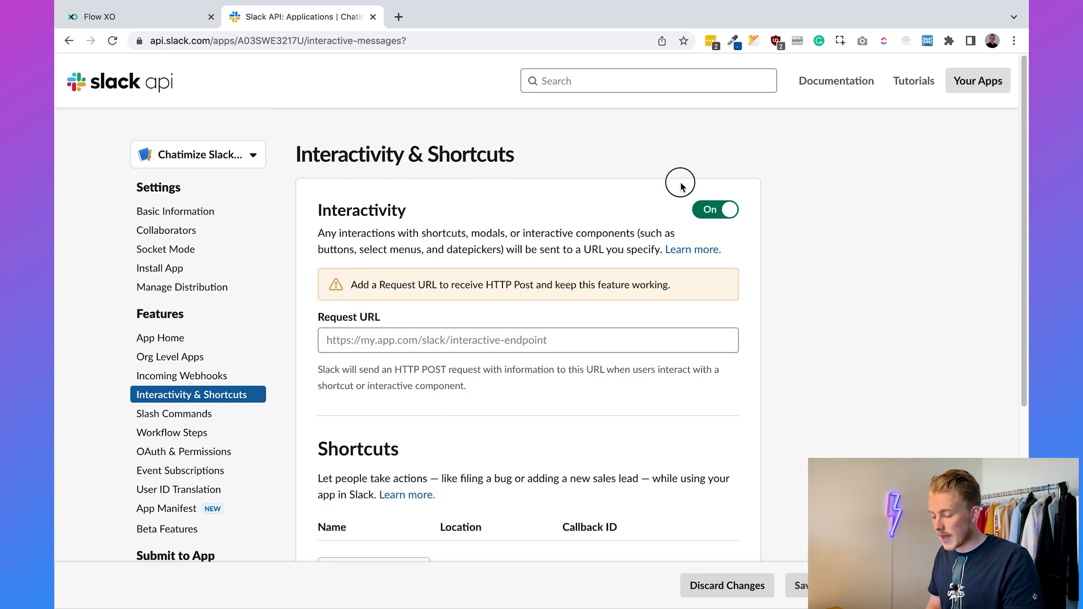
pyautogui.click(132, 21)
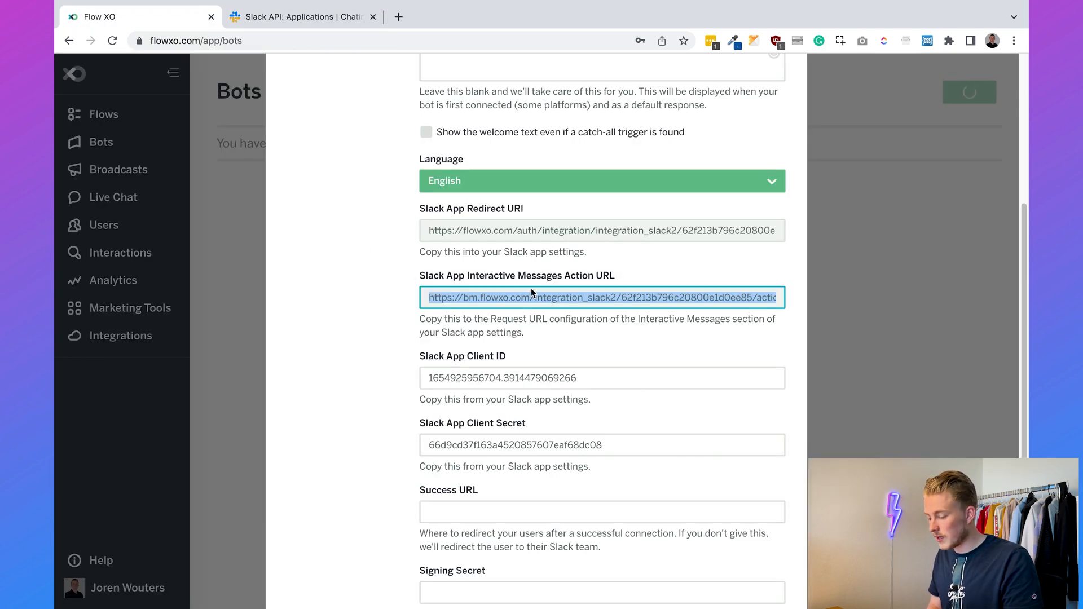
pyautogui.click(503, 299)
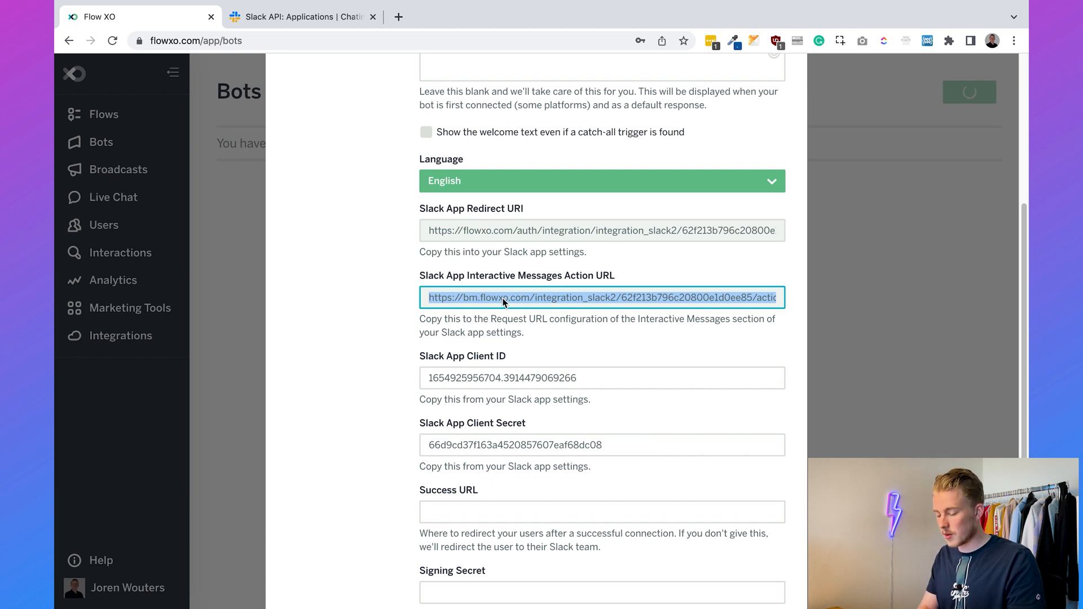
pyautogui.click(323, 22)
pyautogui.click(404, 347)
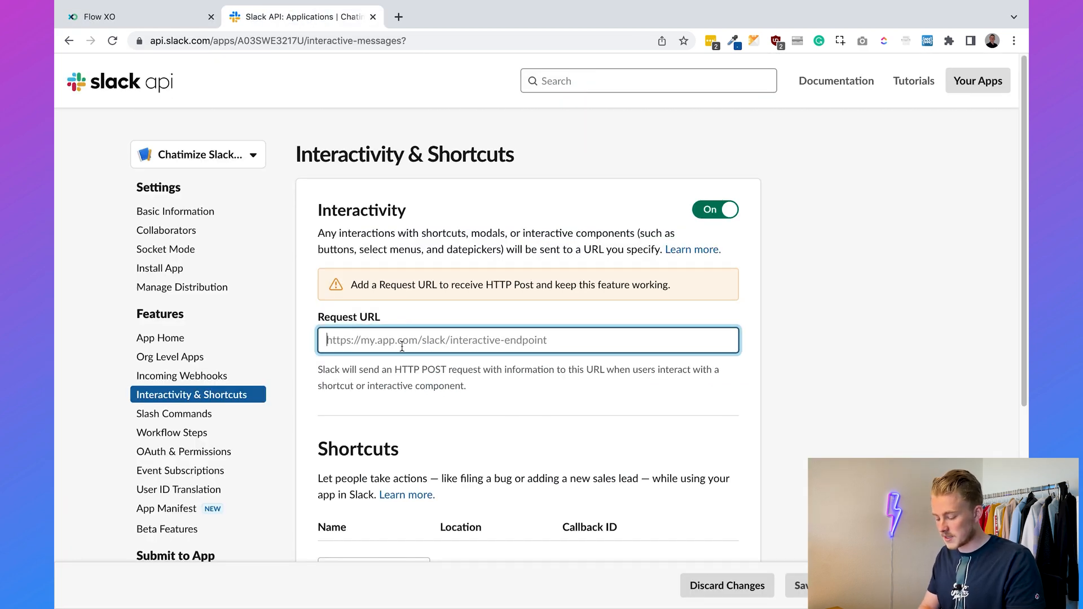
pyautogui.click(870, 379)
pyautogui.click(830, 586)
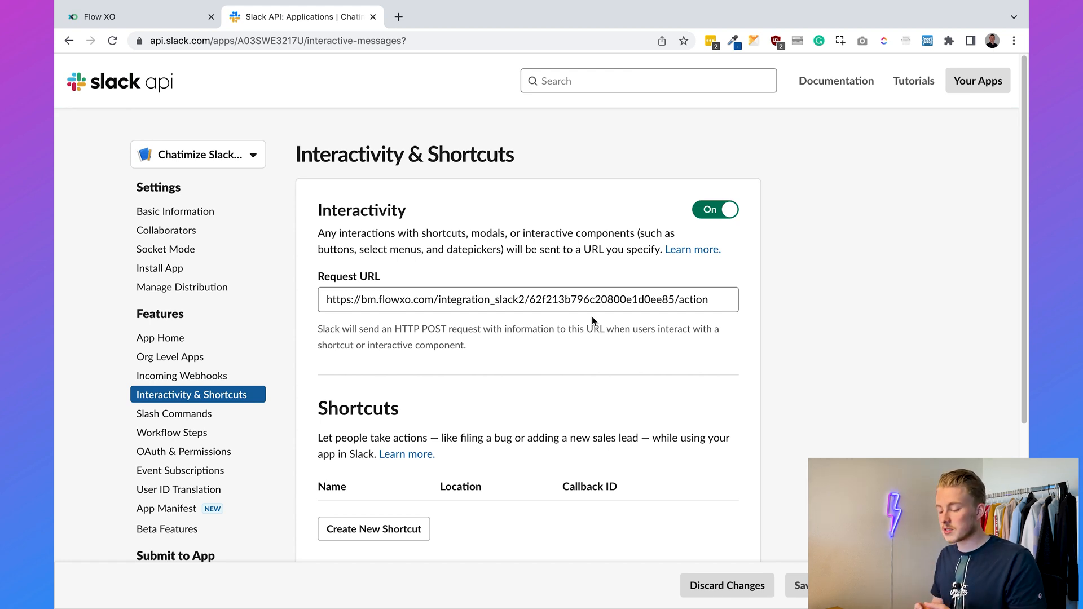
# - In App Home, tick 'Allow users to send Slash commands and messages from the messages tab'
pyautogui.click(453, 39)
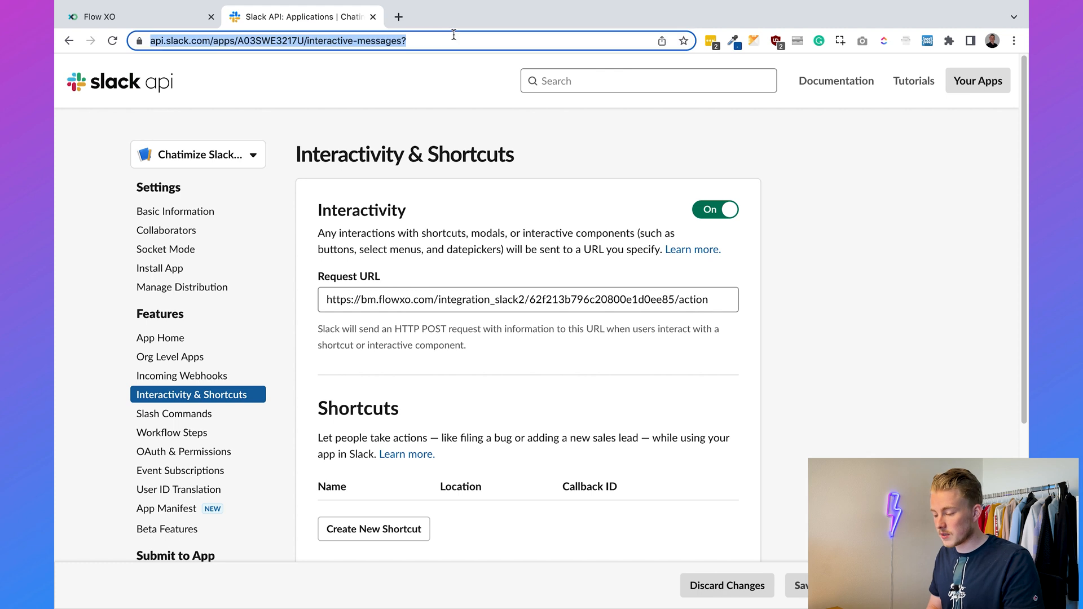
pyautogui.write('/start')
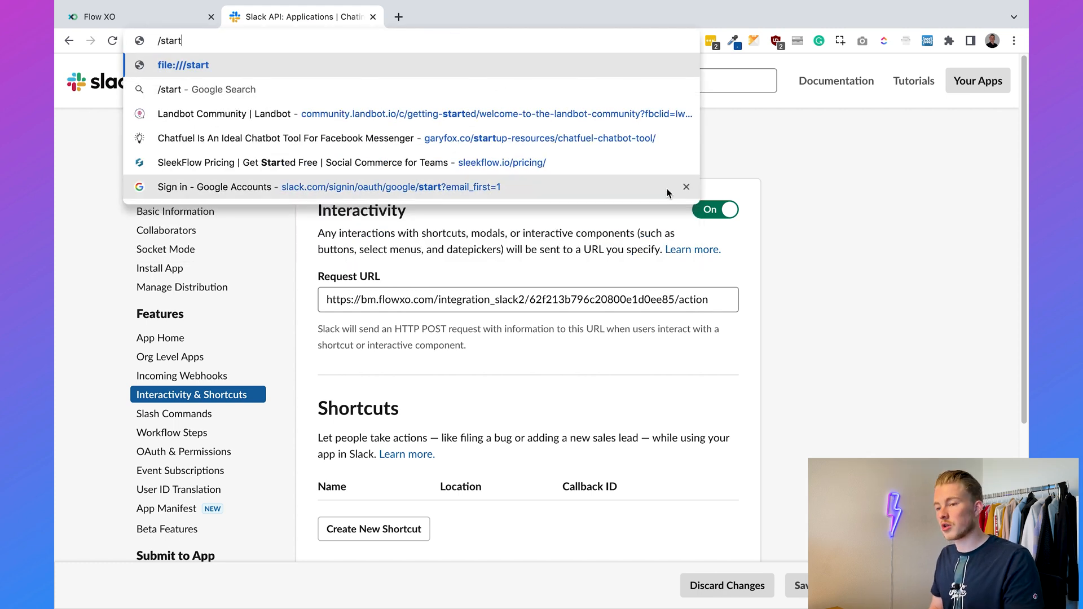
pyautogui.click(777, 252)
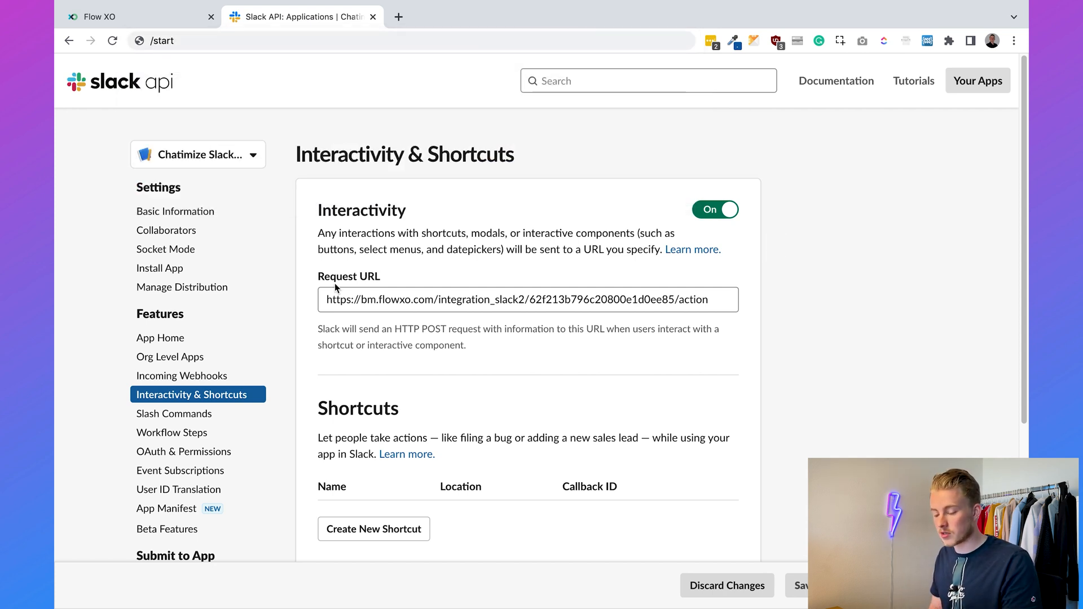
pyautogui.click(176, 346)
pyautogui.scroll(-10, 658, 286)
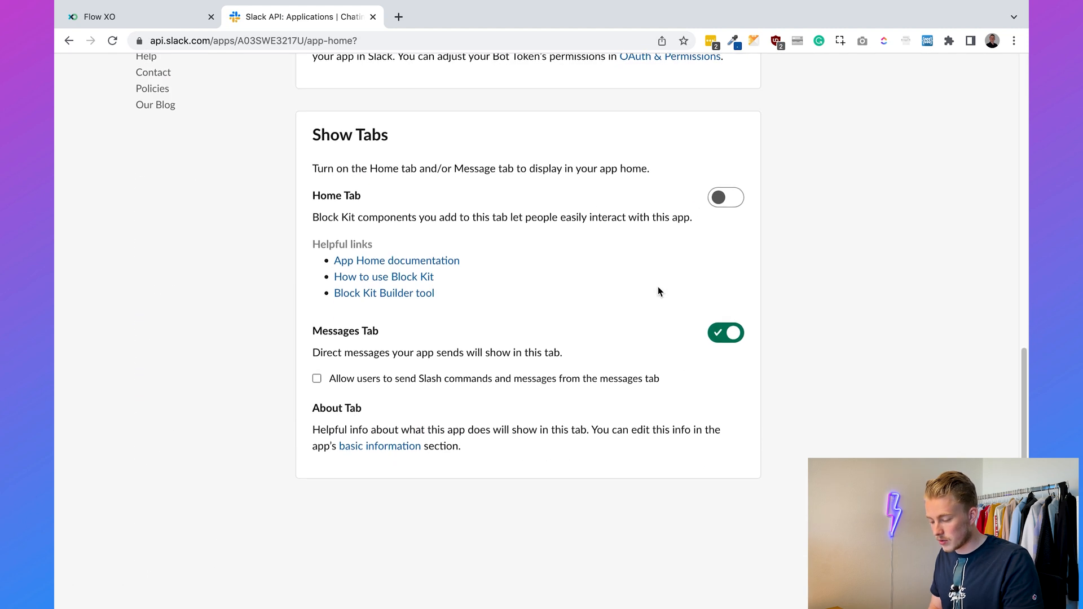
pyautogui.click(317, 385)
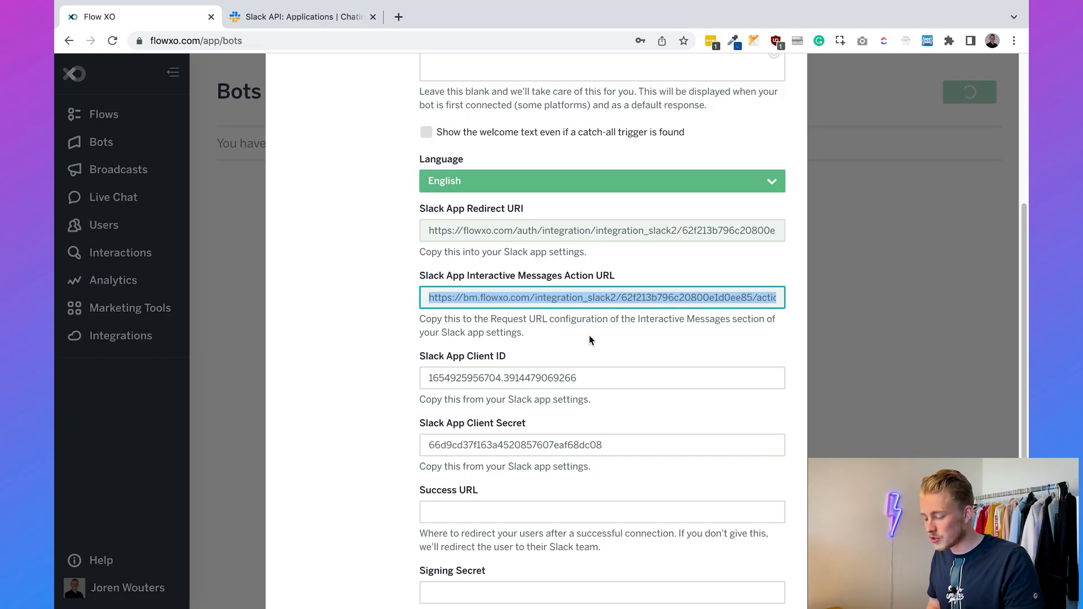
# - Advance Flow XO's Slack setup to Test & Distribute and choose Add to Slack
pyautogui.click(379, 346)
pyautogui.scroll(-3, 380, 346)
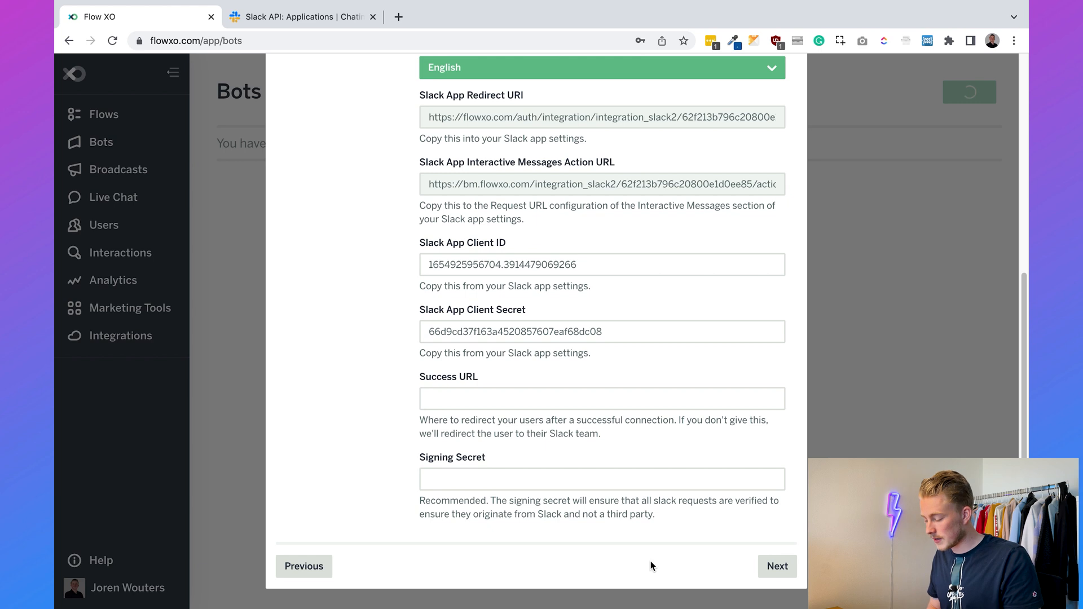
pyautogui.click(777, 565)
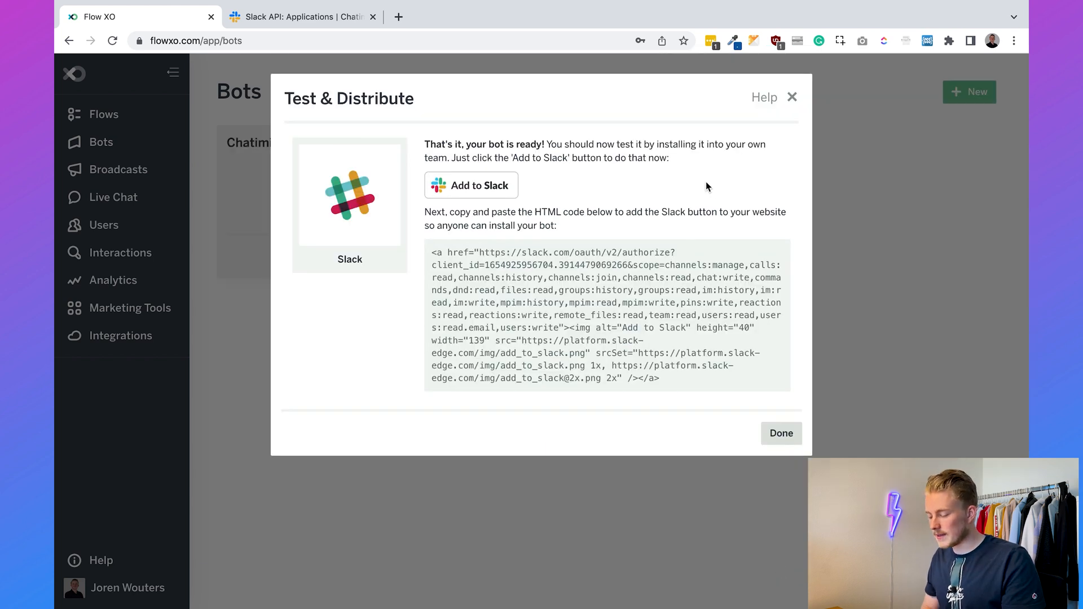
pyautogui.click(480, 186)
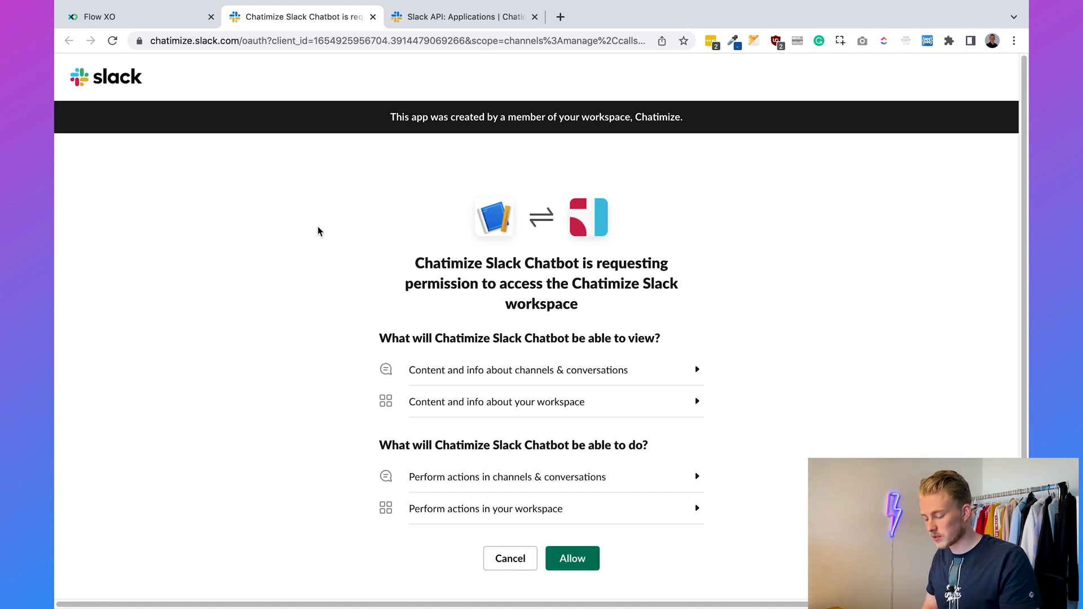
pyautogui.scroll(-2, 316, 229)
# - Allow Chatimize Slack Chatbot access to the Chatimize workspace
pyautogui.click(581, 510)
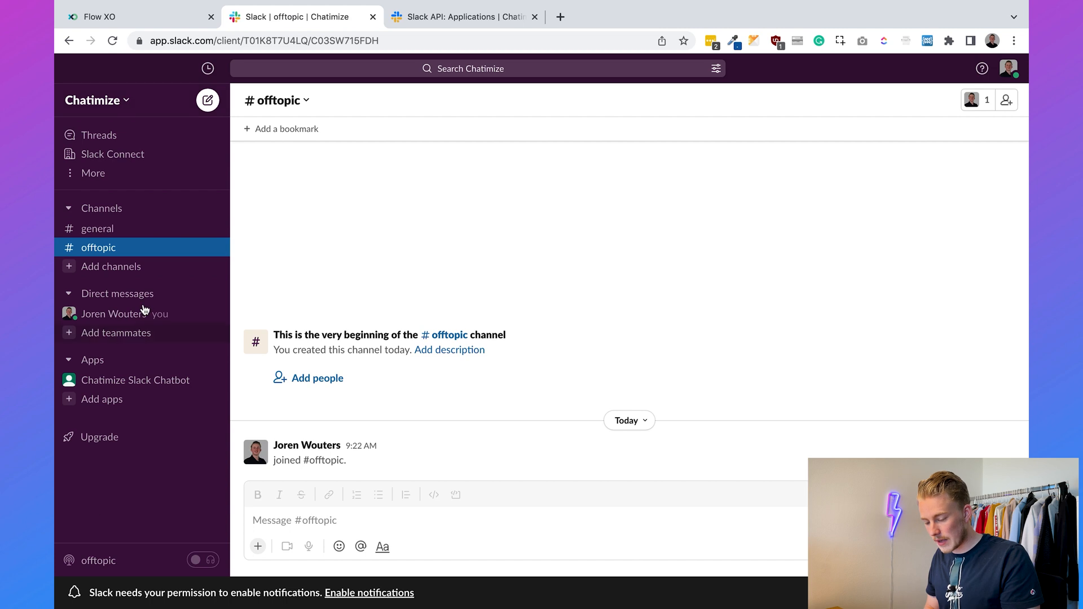
# - Direct-message Chatimize Slack Chatbot 'what is the wifi password'
pyautogui.click(124, 389)
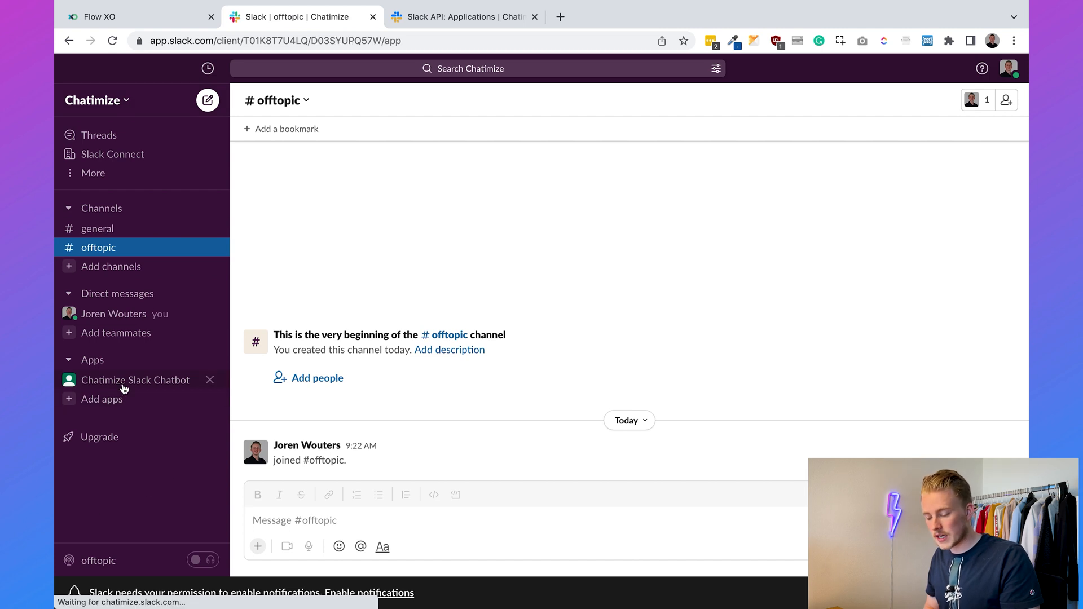
pyautogui.click(330, 513)
pyautogui.write('what is the w')
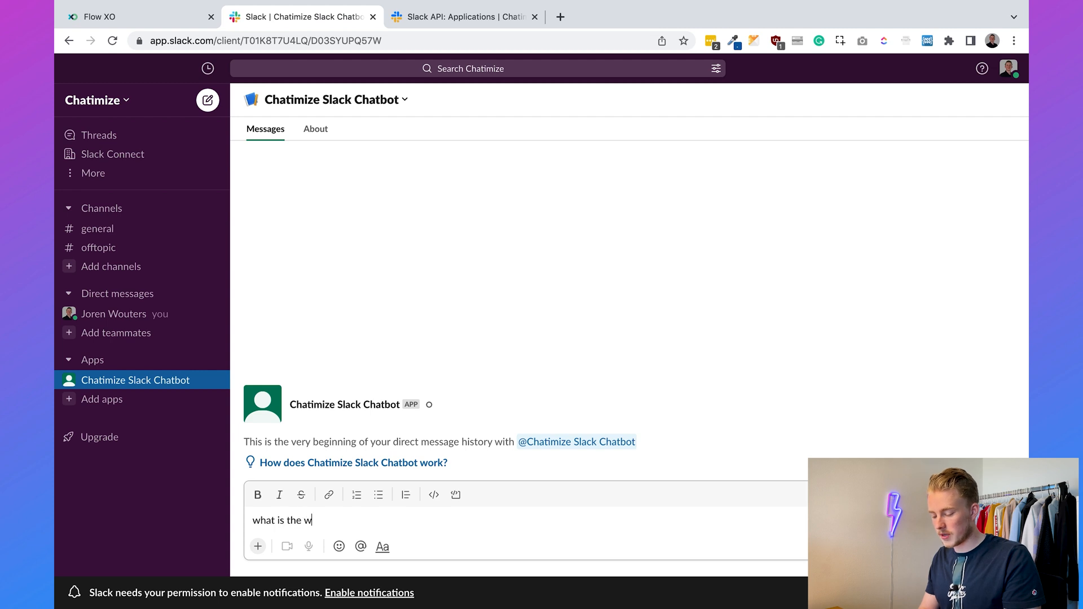
pyautogui.write('ifi password')
pyautogui.press('Return')
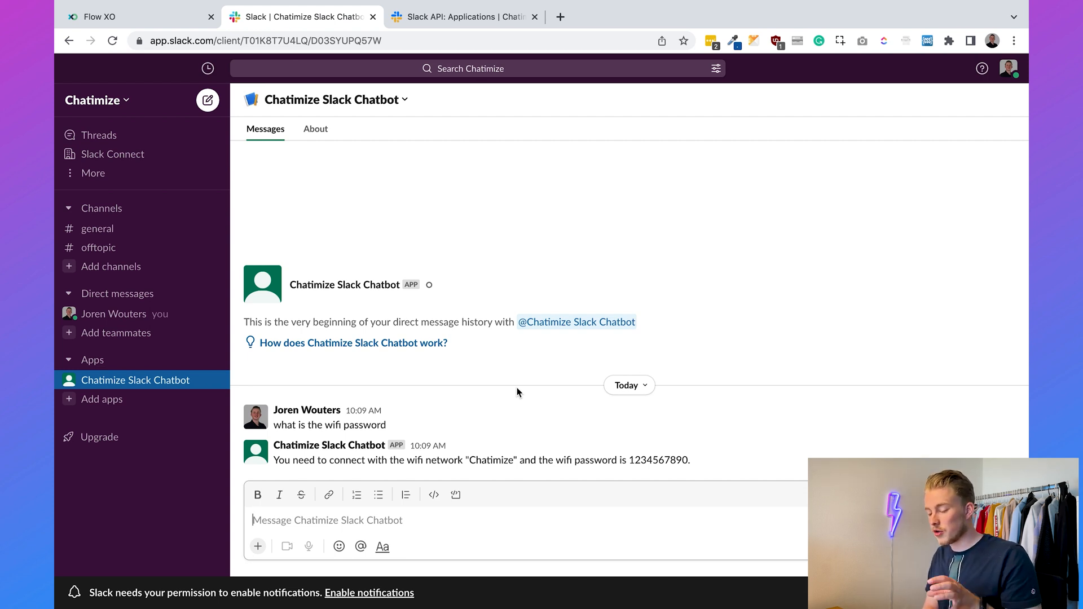
pyautogui.click(125, 248)
pyautogui.write('@')
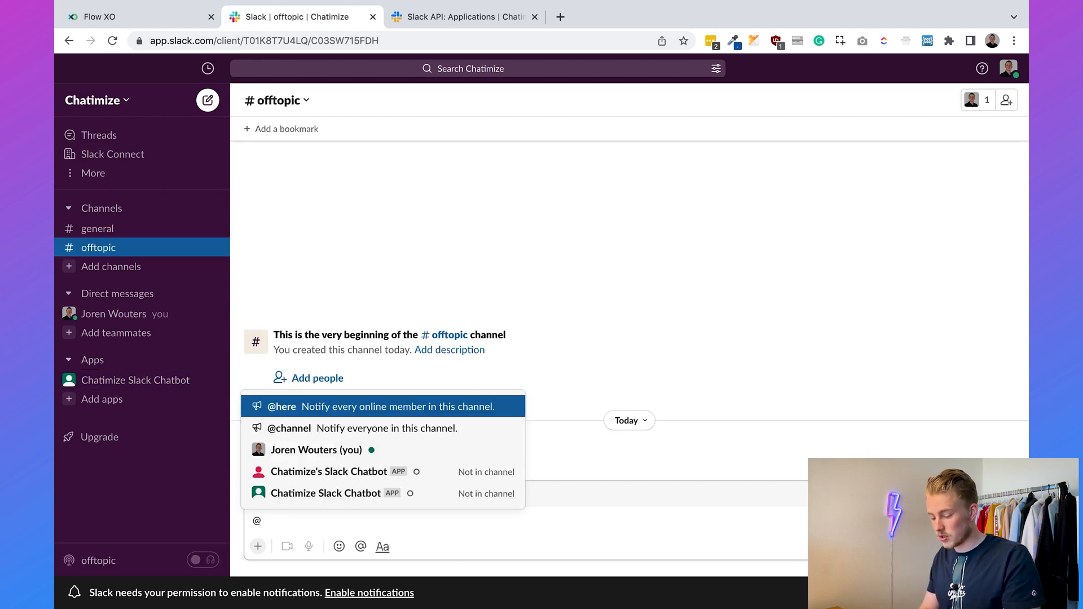
pyautogui.write('chatimize slack ')
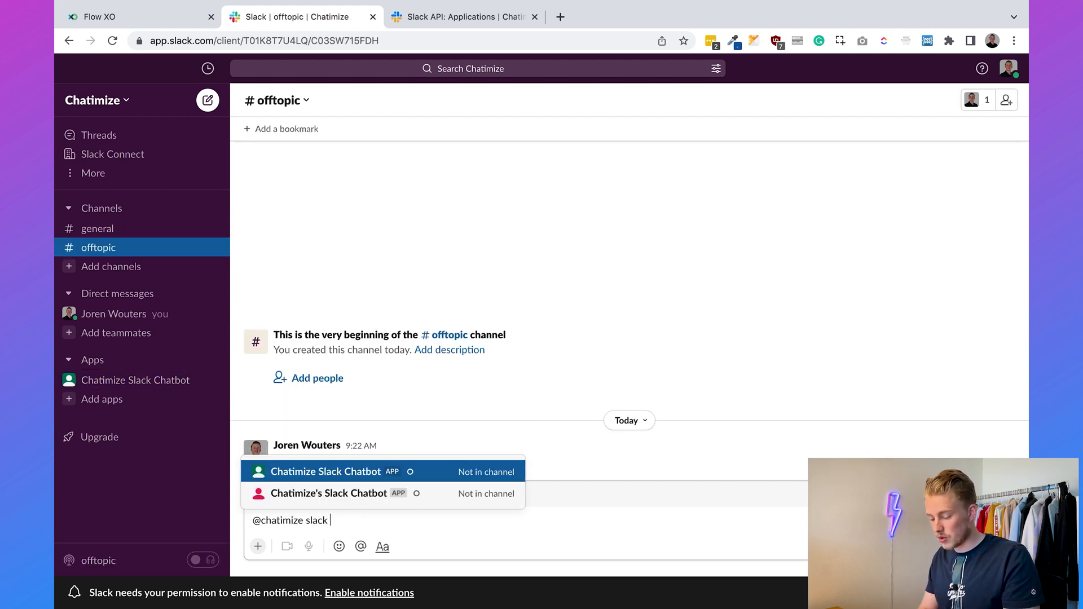
pyautogui.write('chatbot')
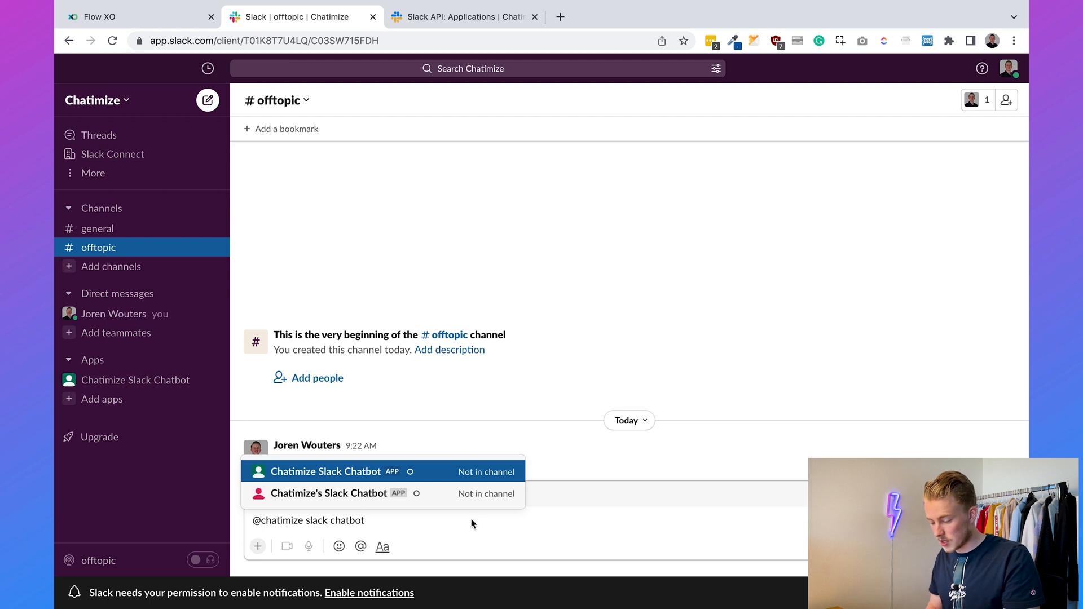
pyautogui.click(401, 472)
pyautogui.write('what is the')
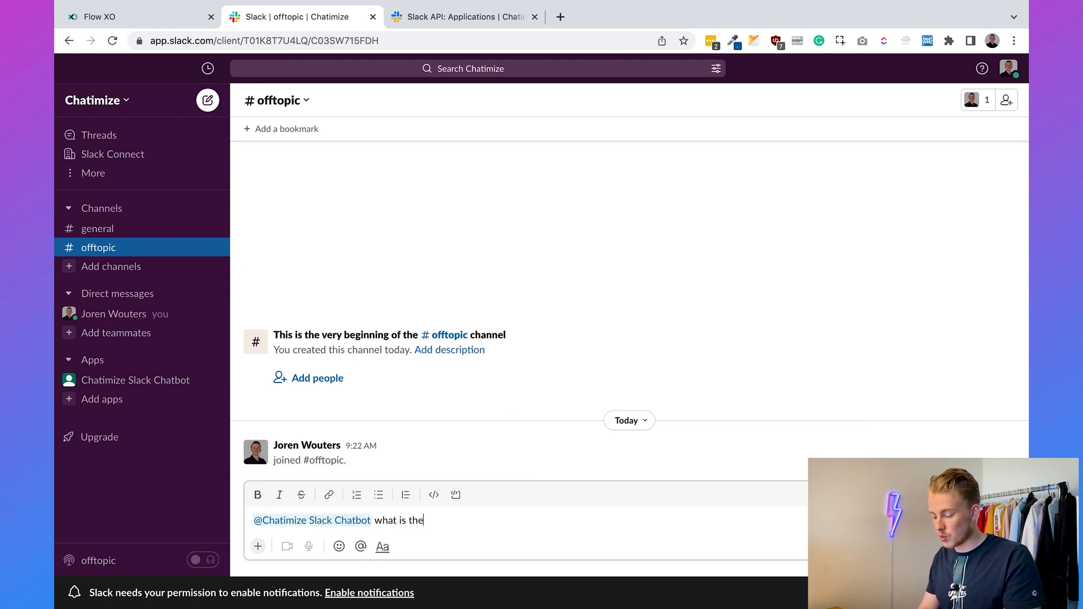
pyautogui.write(' wifi password')
pyautogui.press('Return')
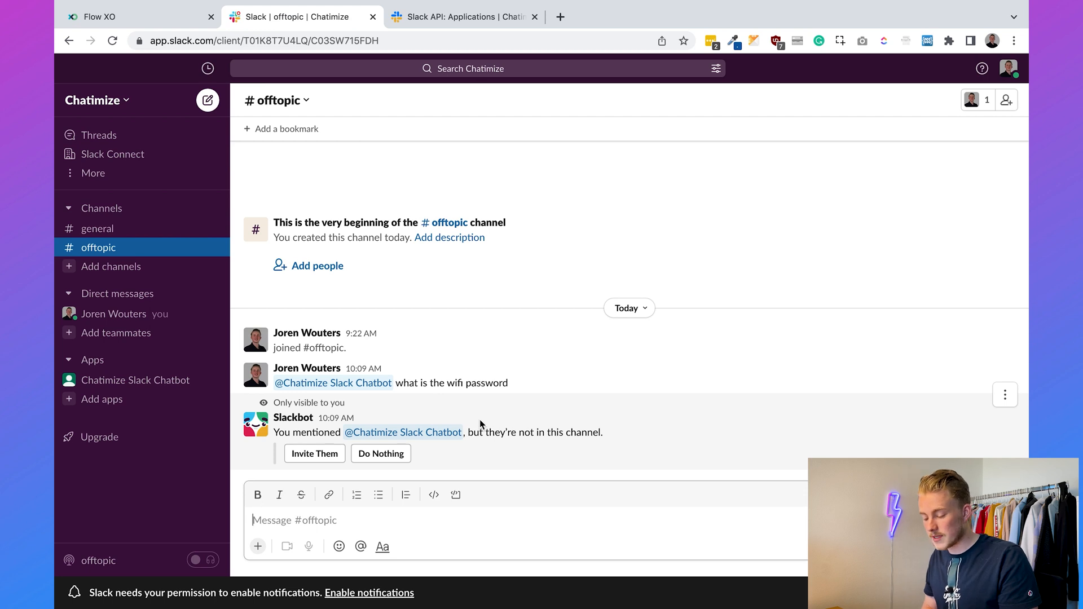
# - Invite the chatbot into #offtopic and resend 'what is the wifi password'
pyautogui.click(316, 454)
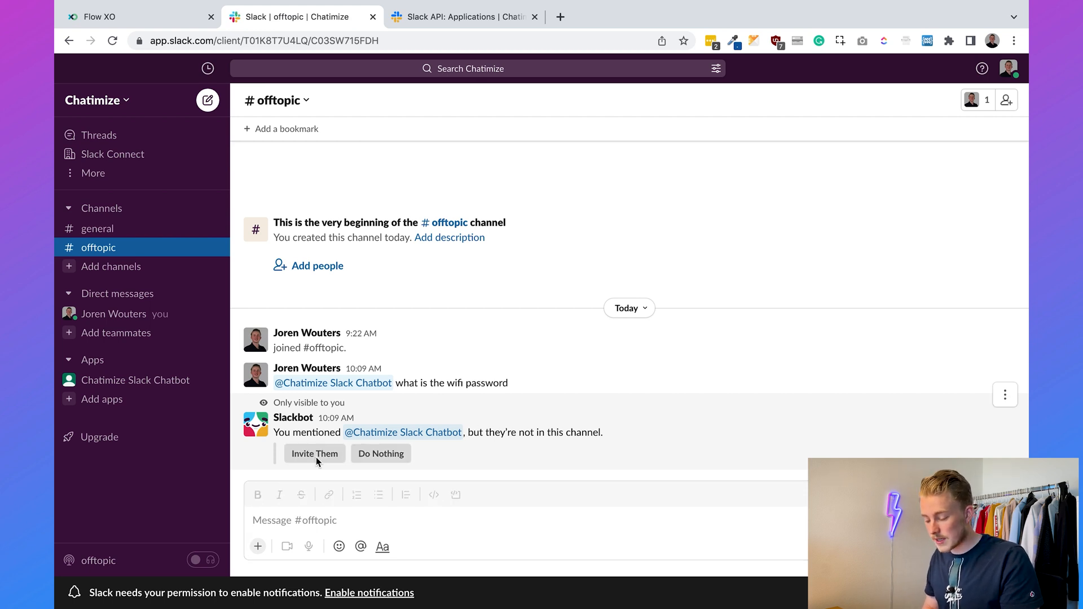
pyautogui.click(332, 515)
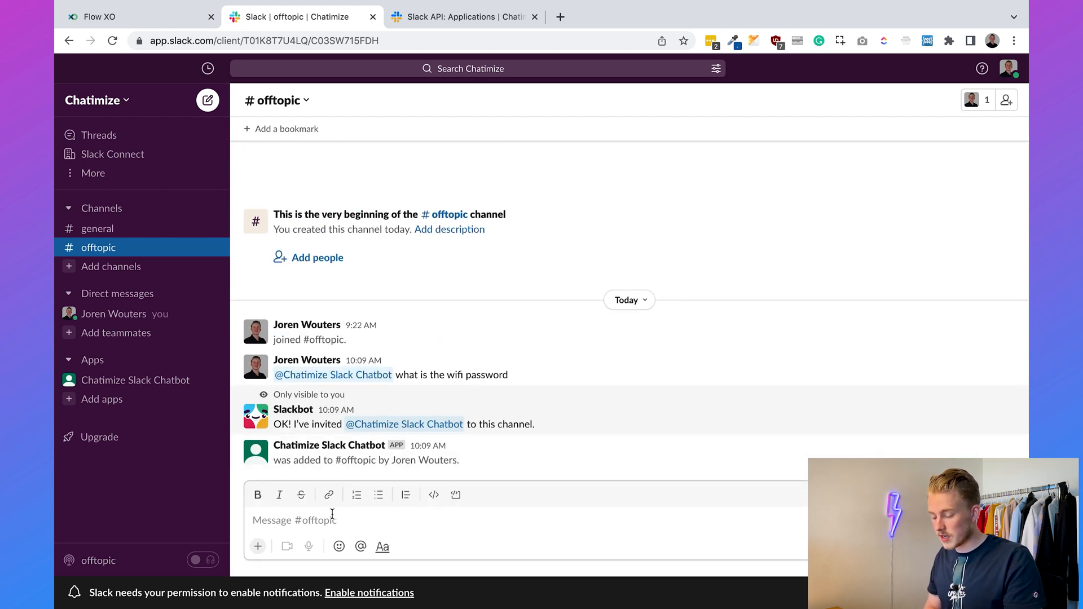
pyautogui.write('what is the wi')
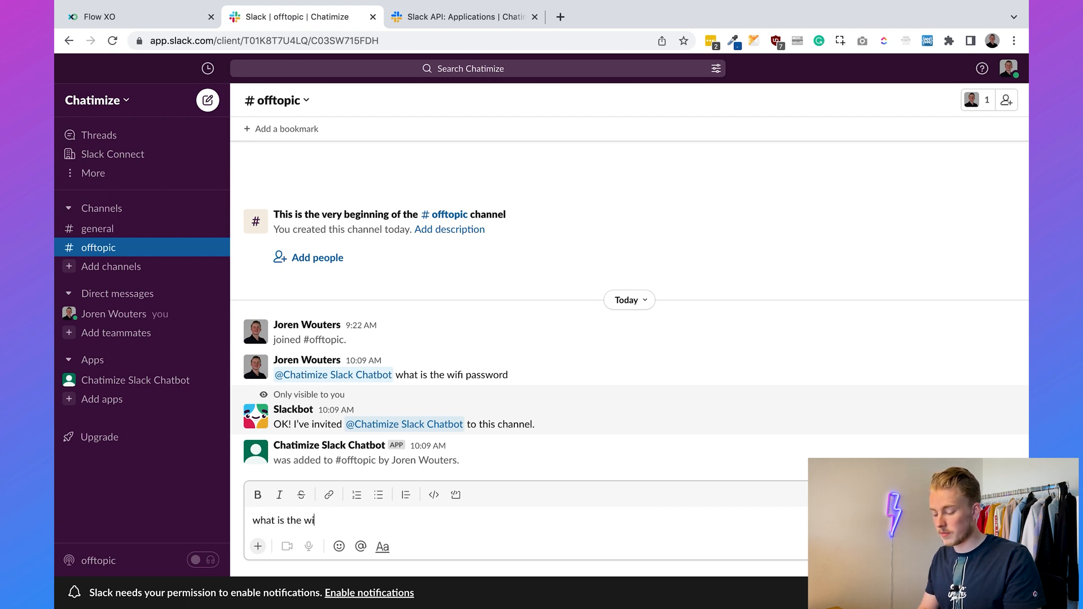
pyautogui.write('fi password')
pyautogui.press('Return')
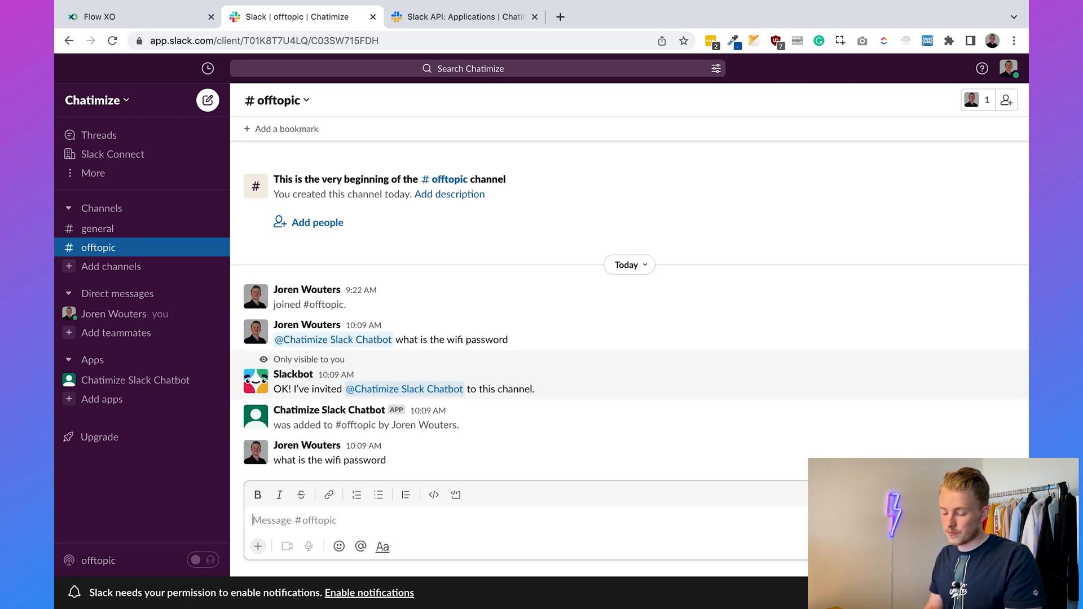